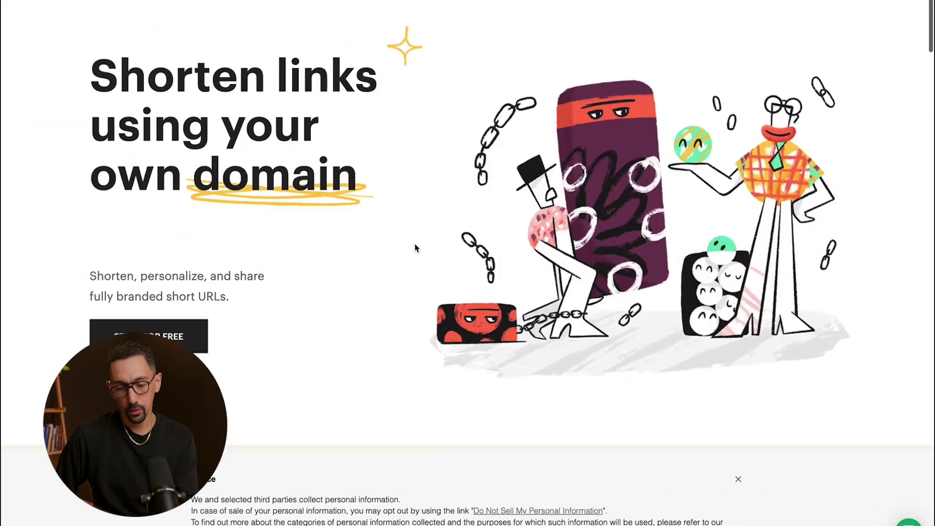
Step: Open the edit form for the go.davidalex.com/riverside link from the Branded Links table
scroll(415, 246, "up", 2)
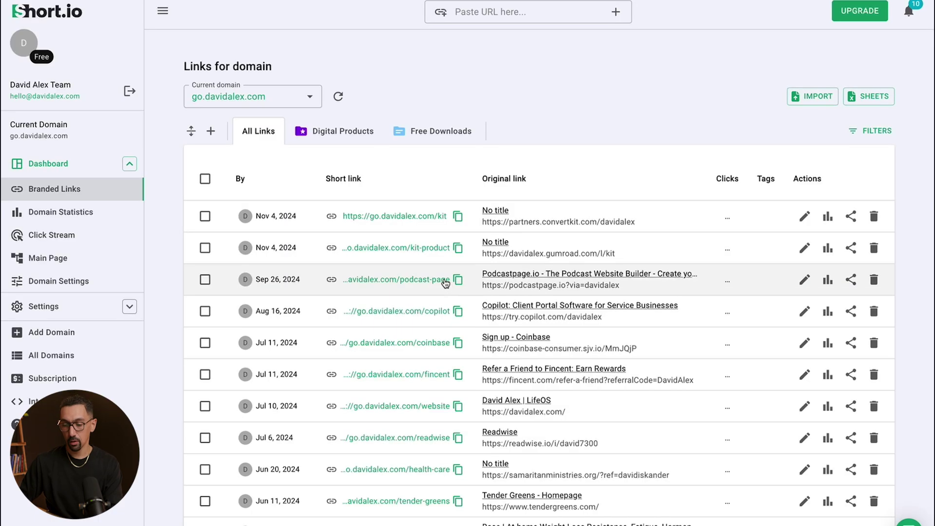
scroll(512, 197, "down", 10)
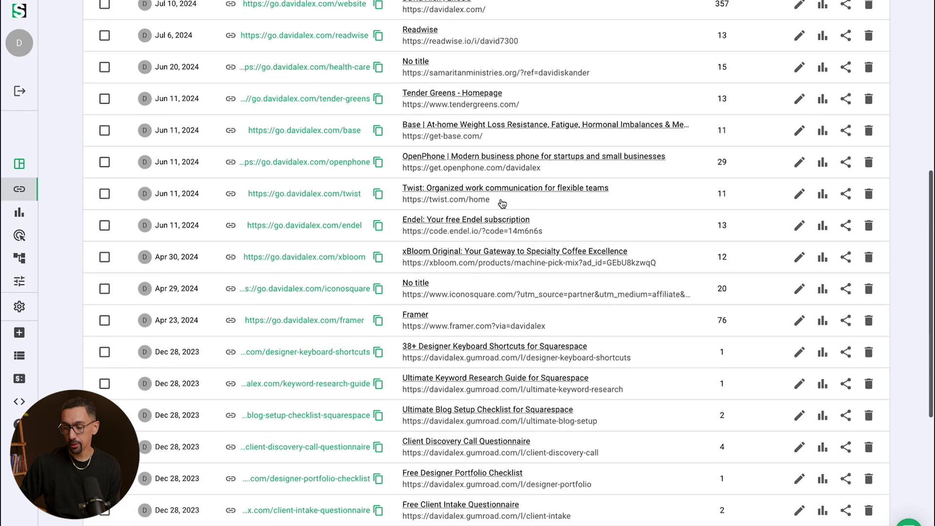
scroll(547, 150, "down", 4)
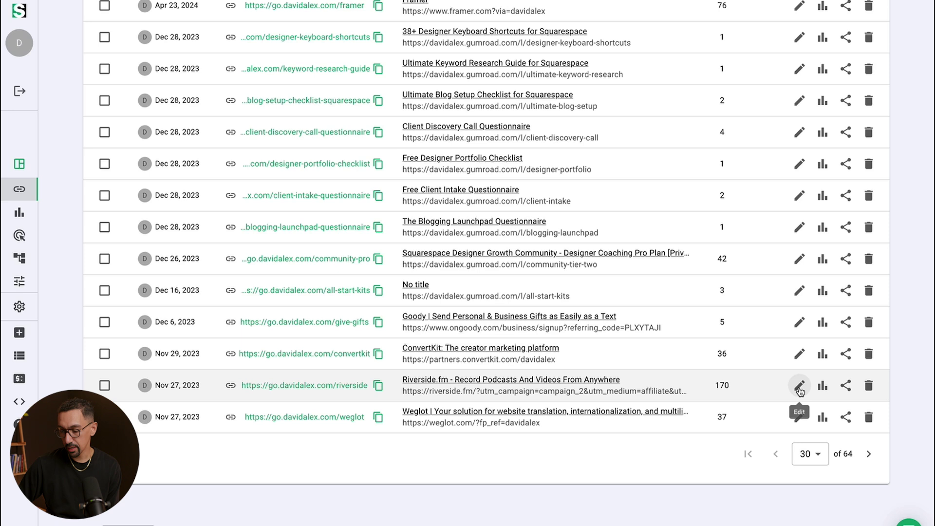
left_click(799, 386)
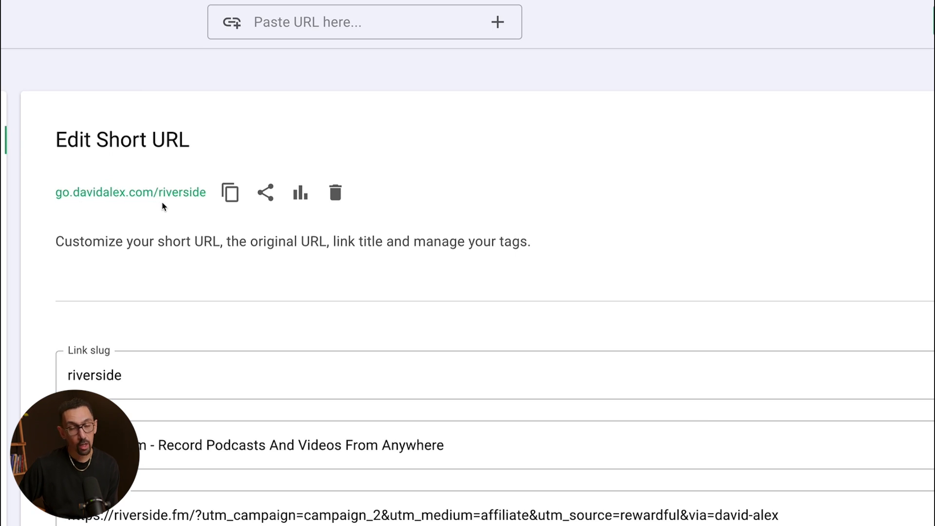
scroll(176, 225, "down", 2)
scroll(176, 226, "up", 1)
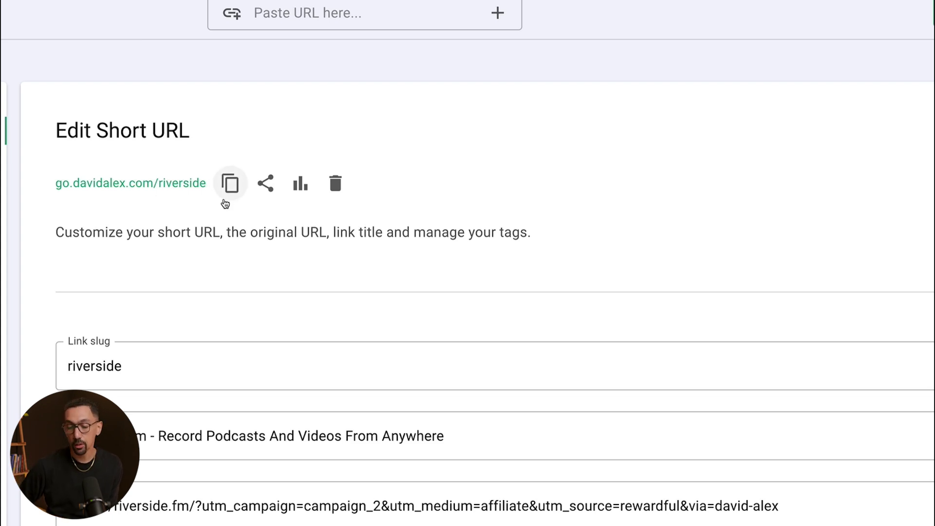
scroll(225, 204, "down", 3)
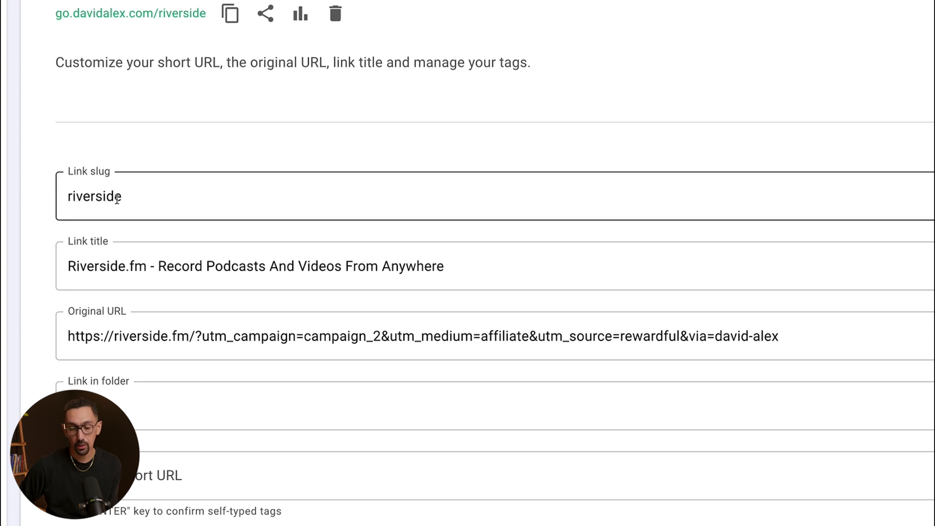
scroll(159, 140, "down", 2)
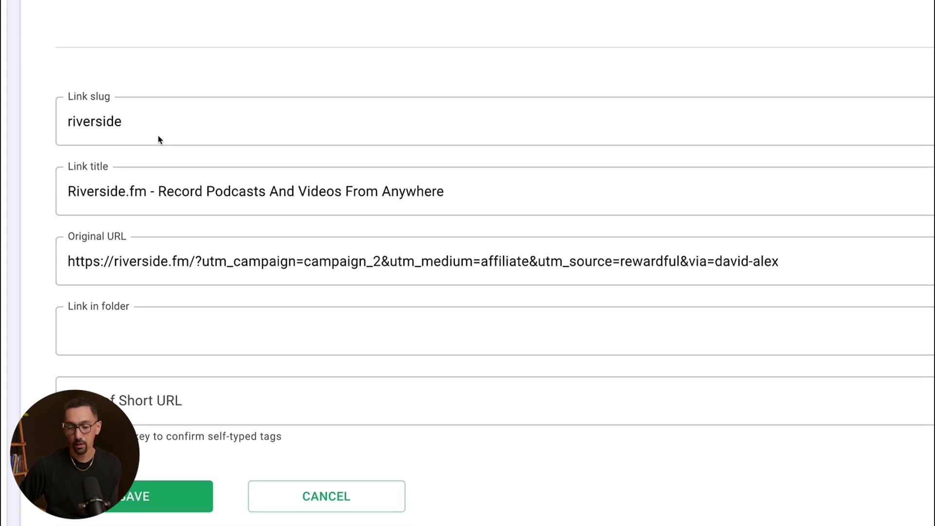
scroll(141, 200, "down", 1)
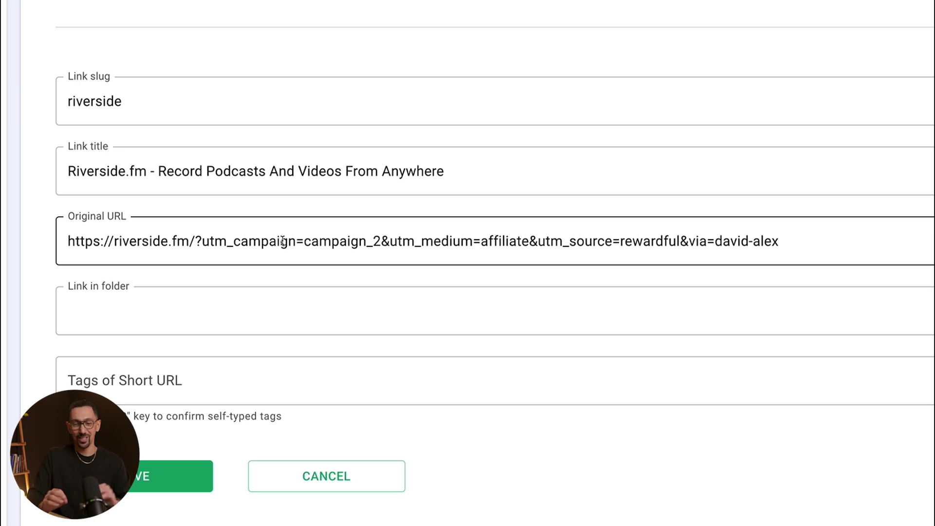
Step: Open the details of the Top SEO Issues for Squarespace video from Content
left_click(424, 165)
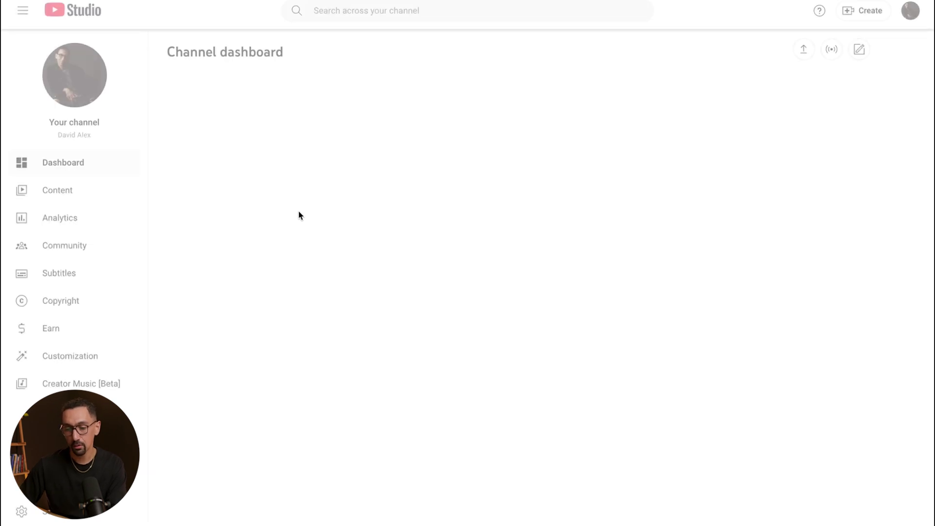
scroll(329, 250, "down", 5)
scroll(330, 253, "down", 15)
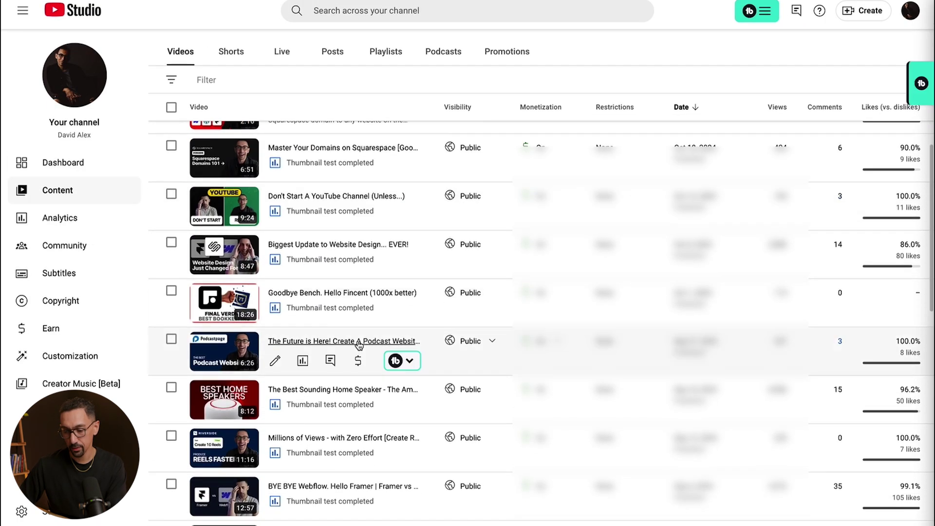
scroll(359, 345, "up", 5)
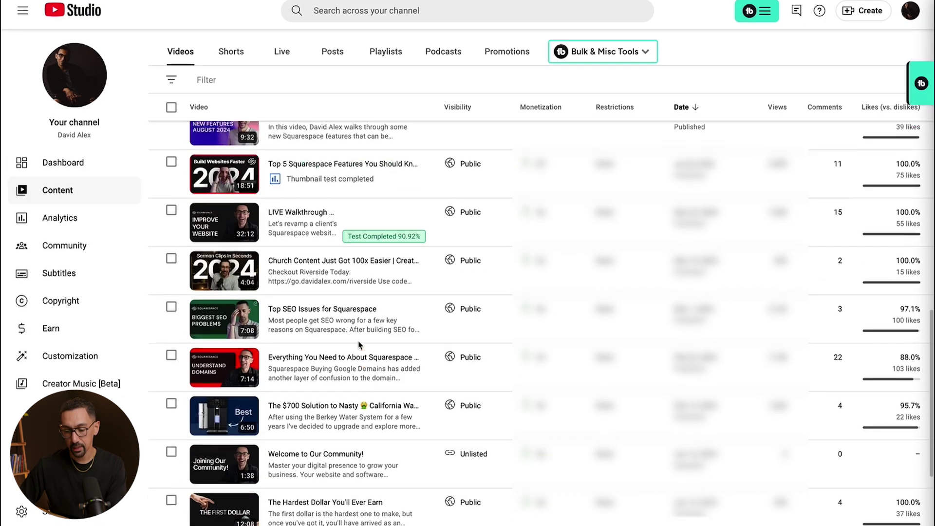
left_click(276, 330)
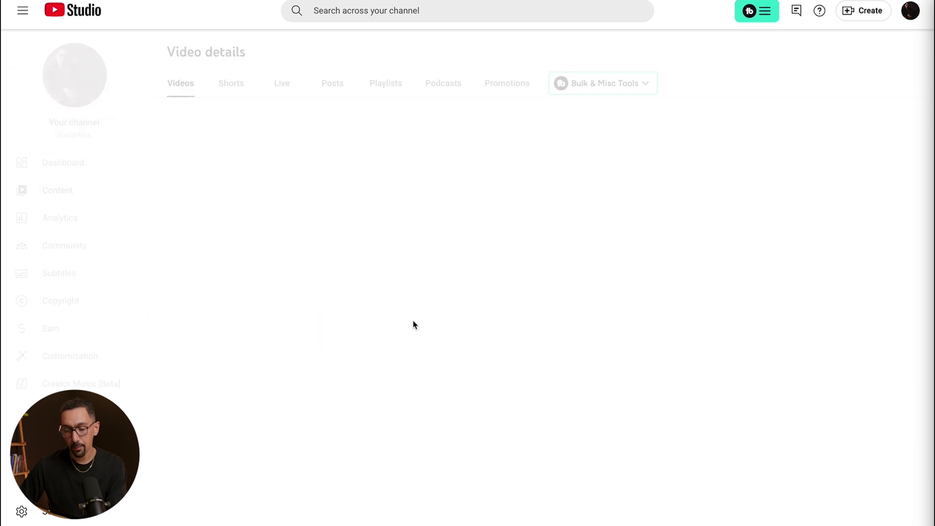
Step: Select the Gusto URL in the video's description
scroll(326, 312, "down", 5)
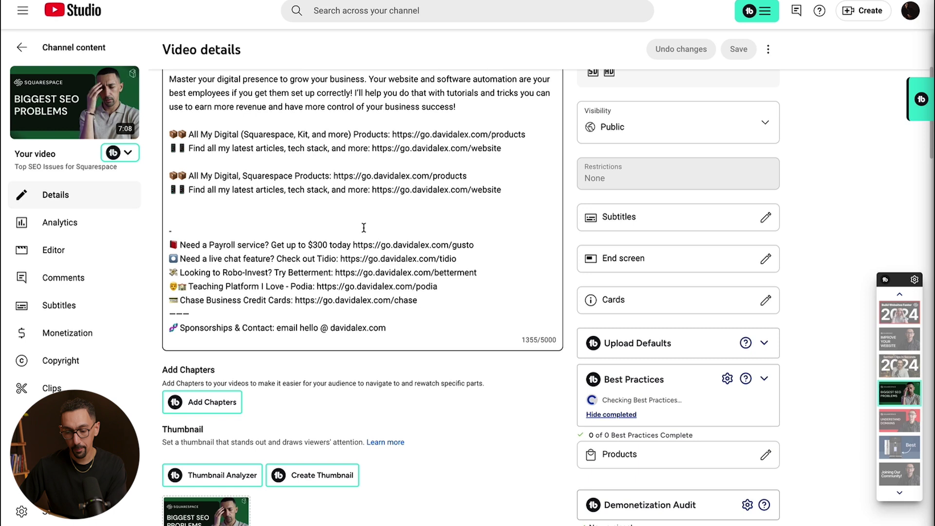
scroll(363, 215, "up", 1)
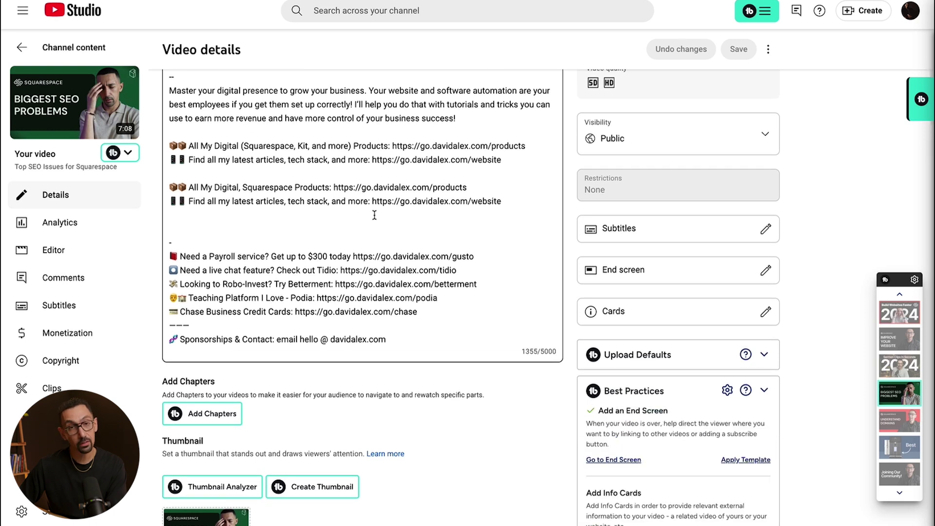
scroll(375, 215, "up", 5)
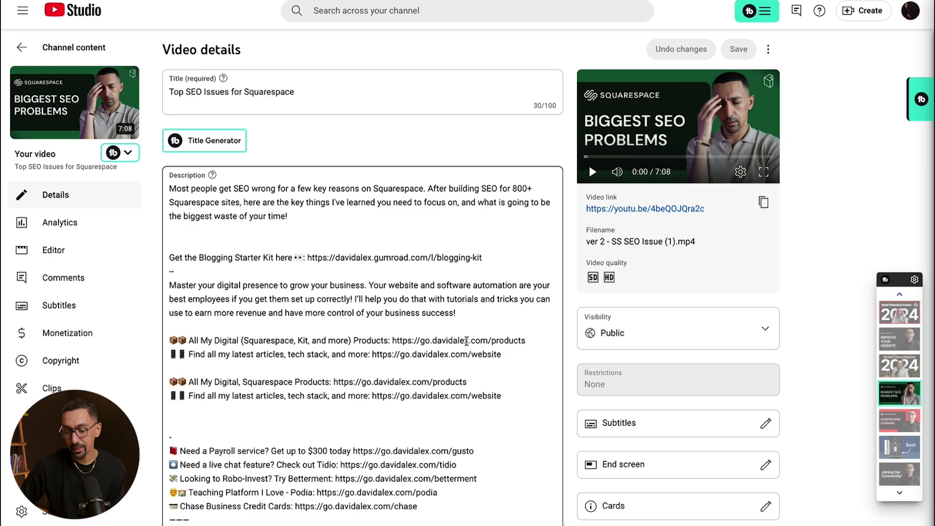
scroll(467, 341, "down", 2)
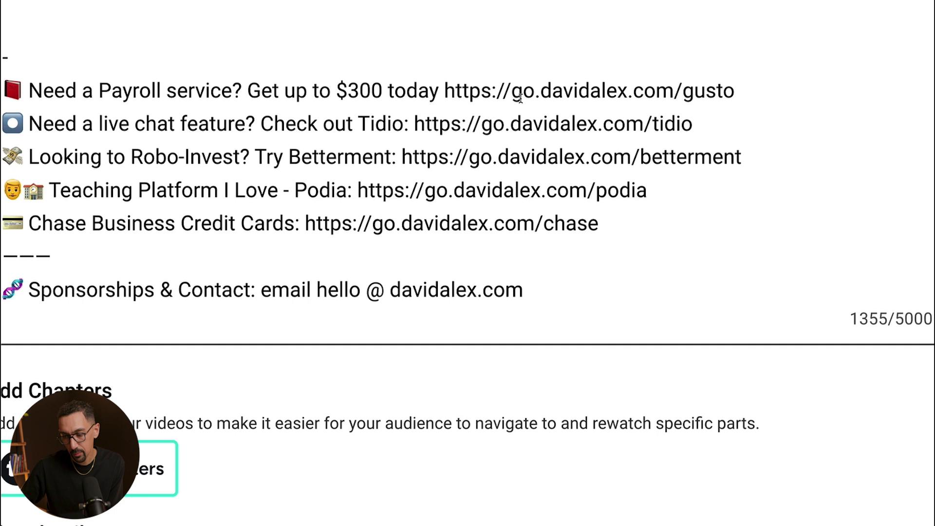
left_click_drag(445, 91, 770, 92)
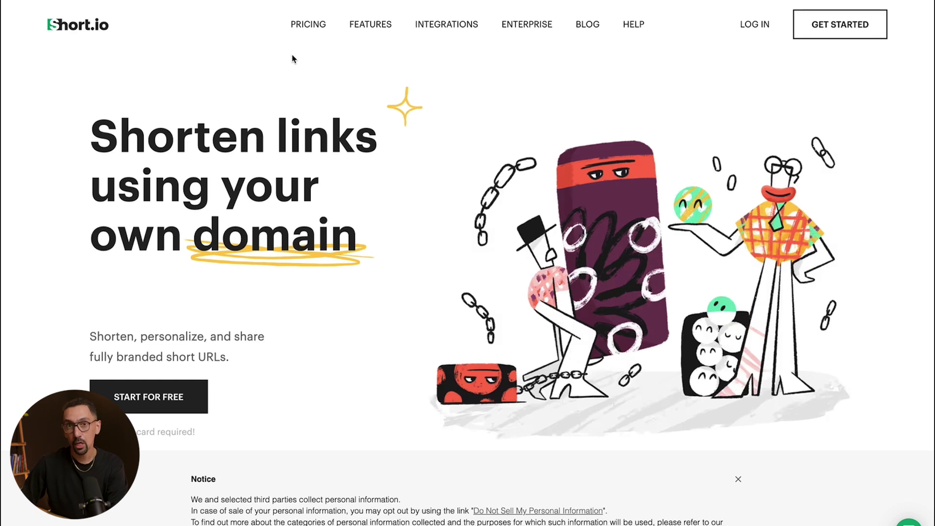
Step: Open Short.io pricing and review the Free, Hobby, Pro, Team and Enterprise plan comparison
left_click(310, 25)
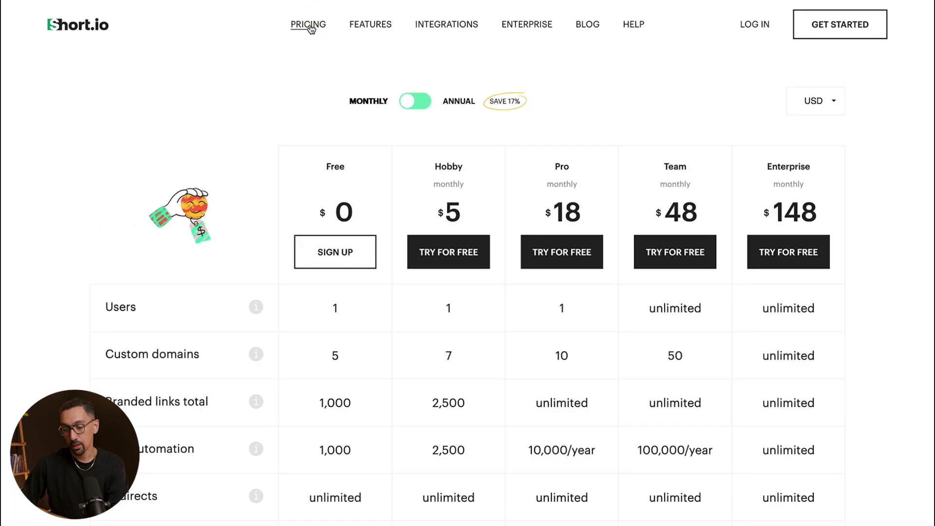
scroll(302, 127, "down", 3)
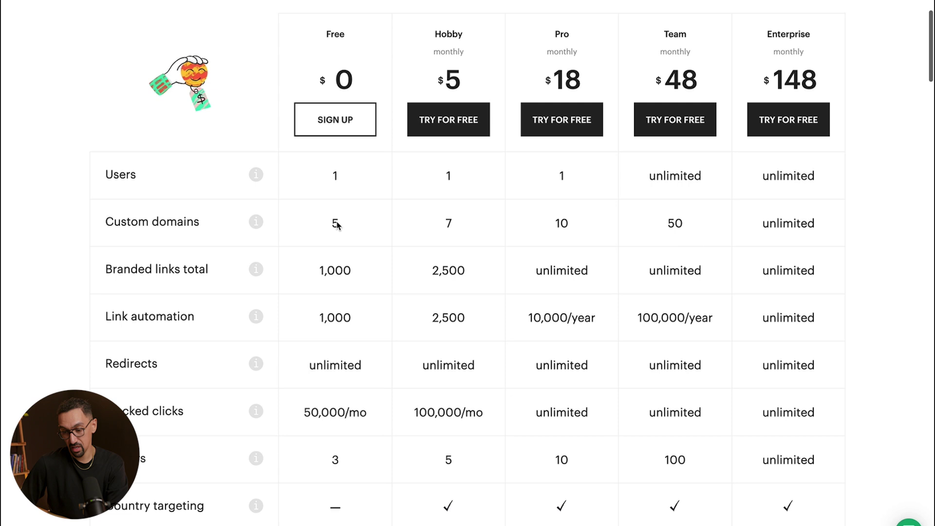
scroll(353, 254, "down", 1)
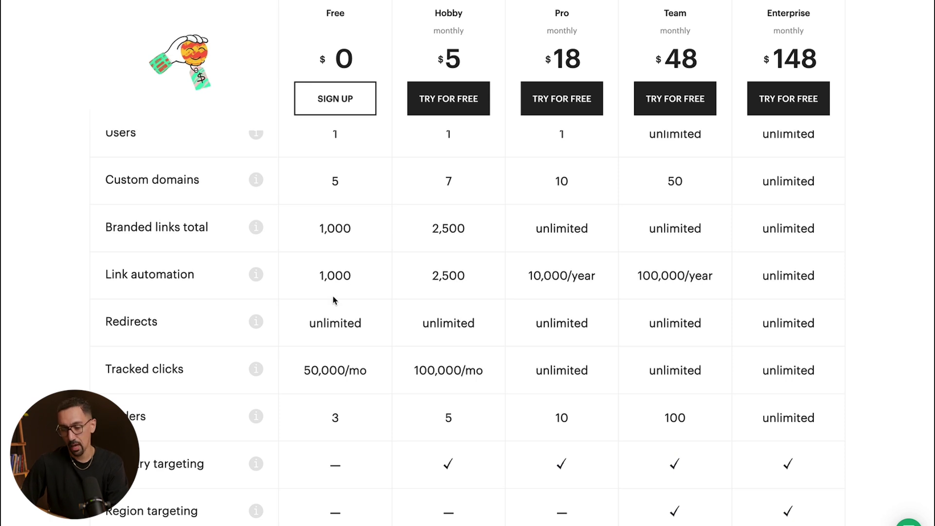
scroll(335, 300, "up", 3)
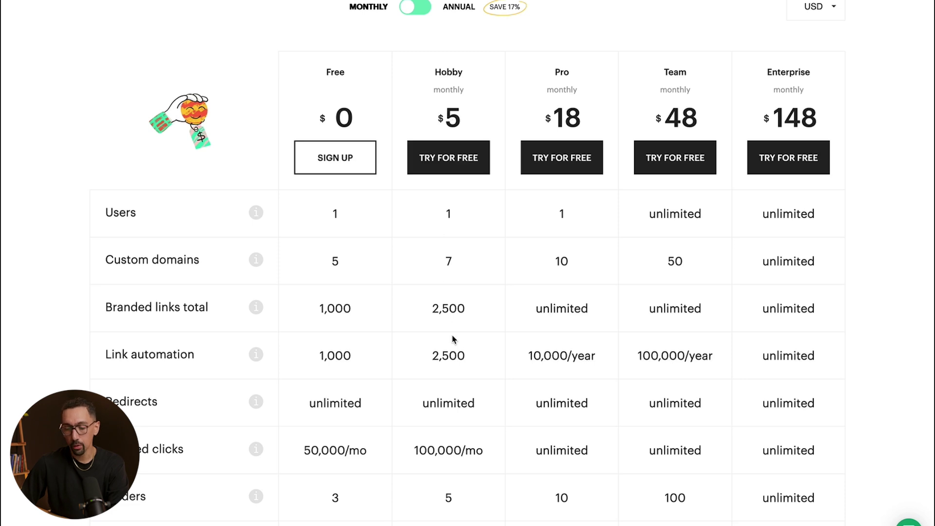
scroll(453, 339, "down", 8)
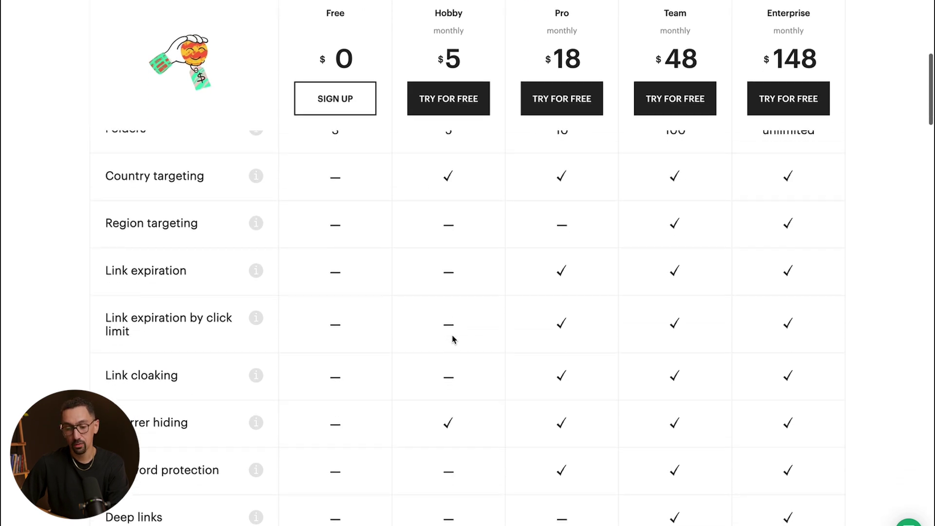
scroll(453, 339, "up", 5)
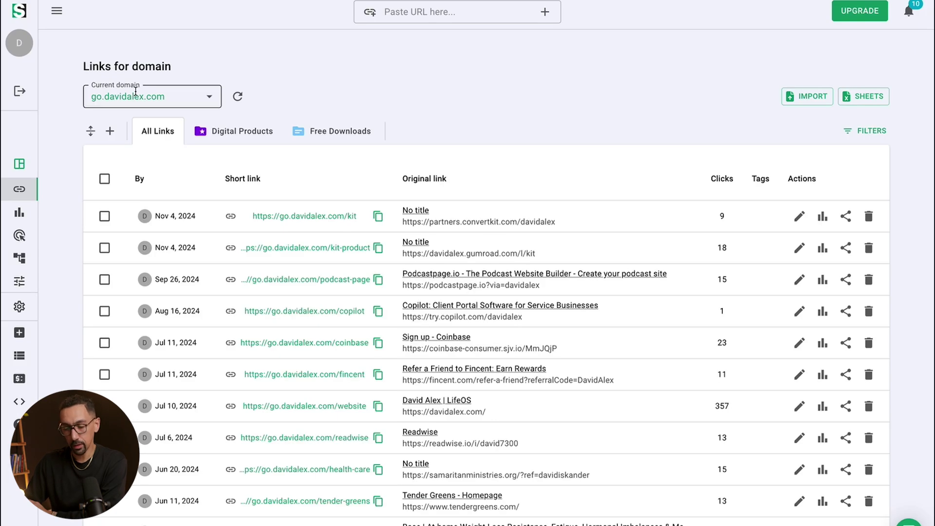
Step: Add go.myflexcmo.com as a custom sub-domain and begin its configuration
left_click(119, 94)
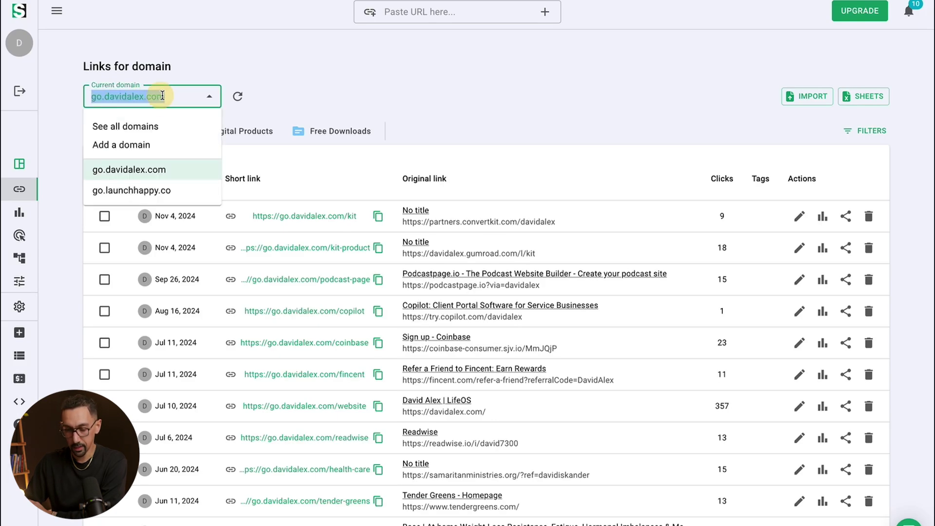
left_click(130, 146)
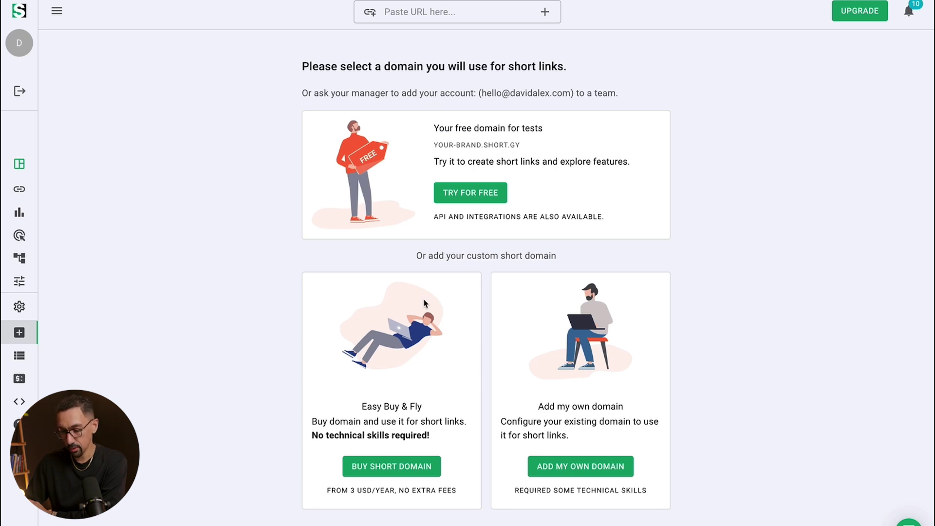
left_click(594, 464)
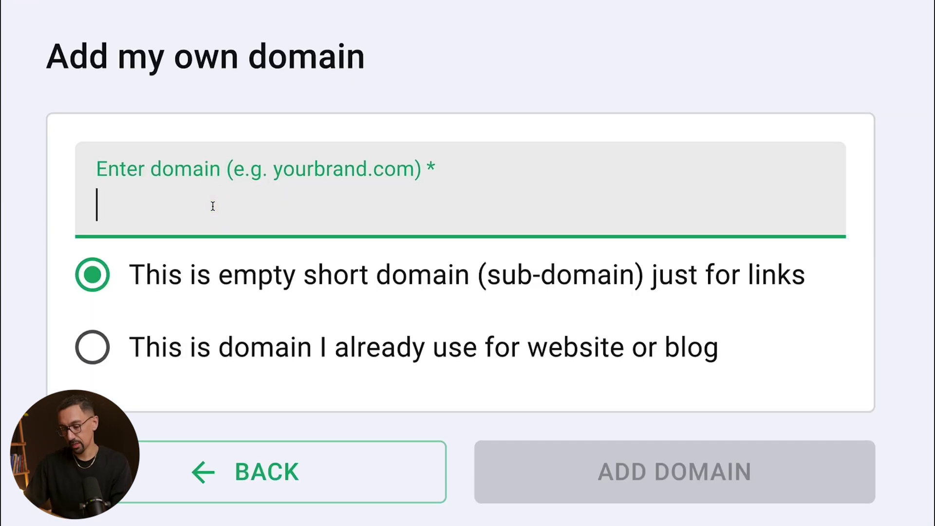
type("go.")
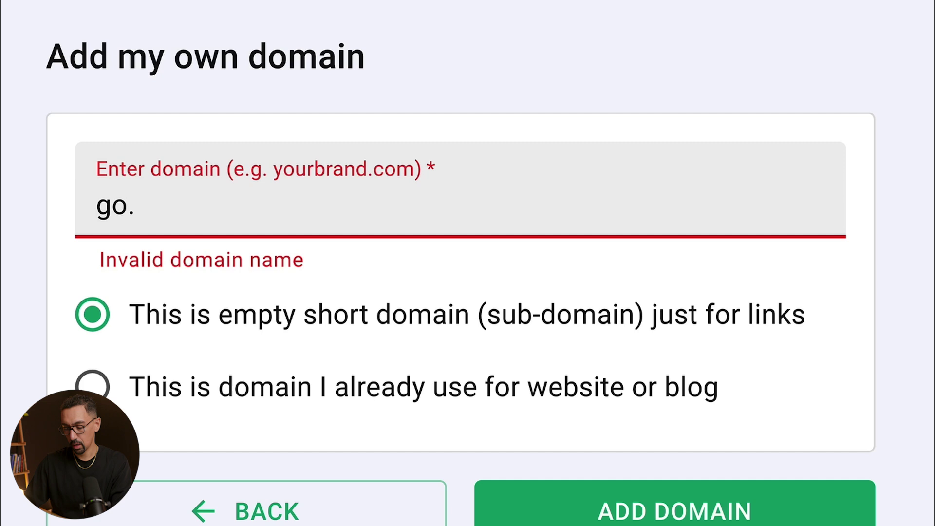
type("myflexcmo.com")
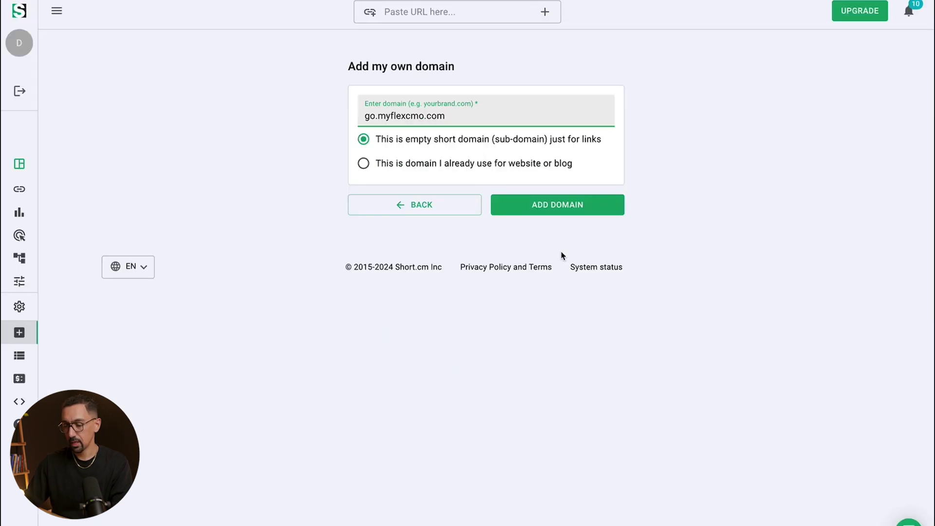
left_click(692, 458)
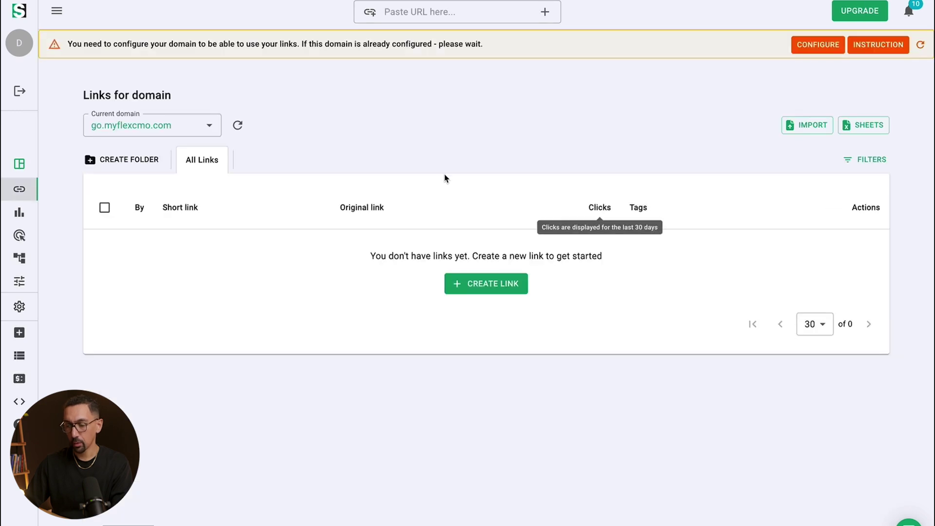
left_click(826, 43)
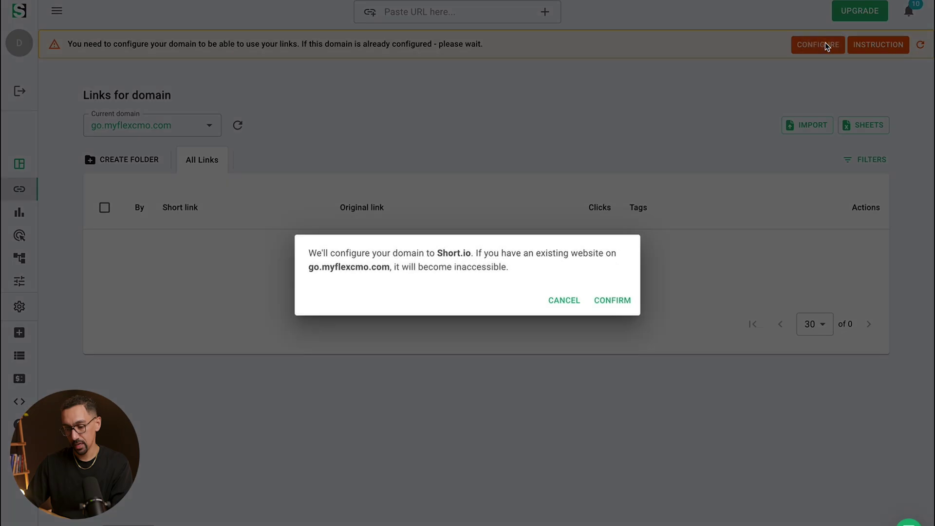
Step: Confirm the domain configuration and open the Domain Setup Guides article
left_click(612, 300)
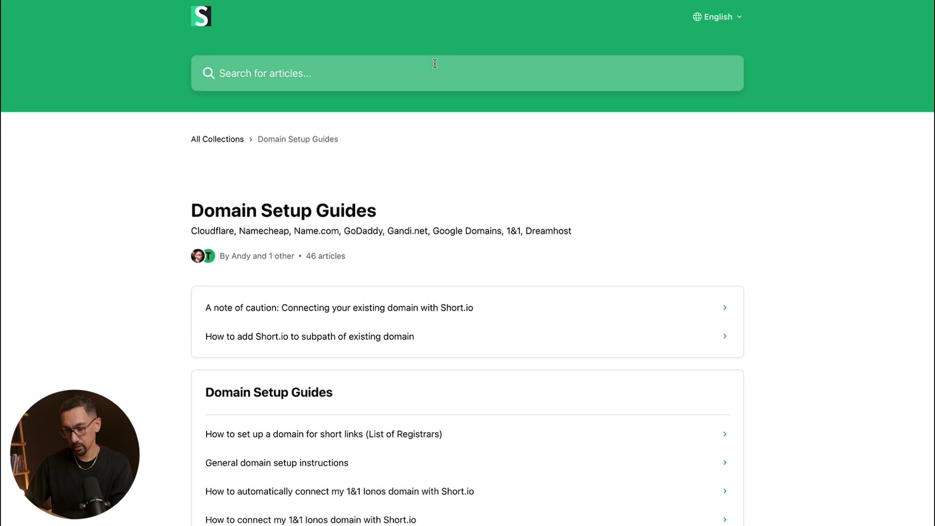
left_click(323, 437)
scroll(359, 298, "up", 10)
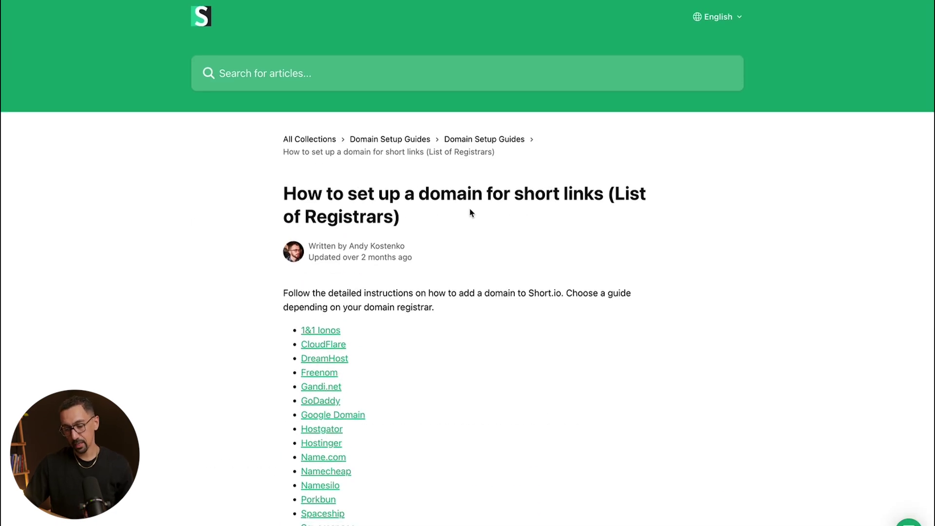
scroll(470, 210, "down", 3)
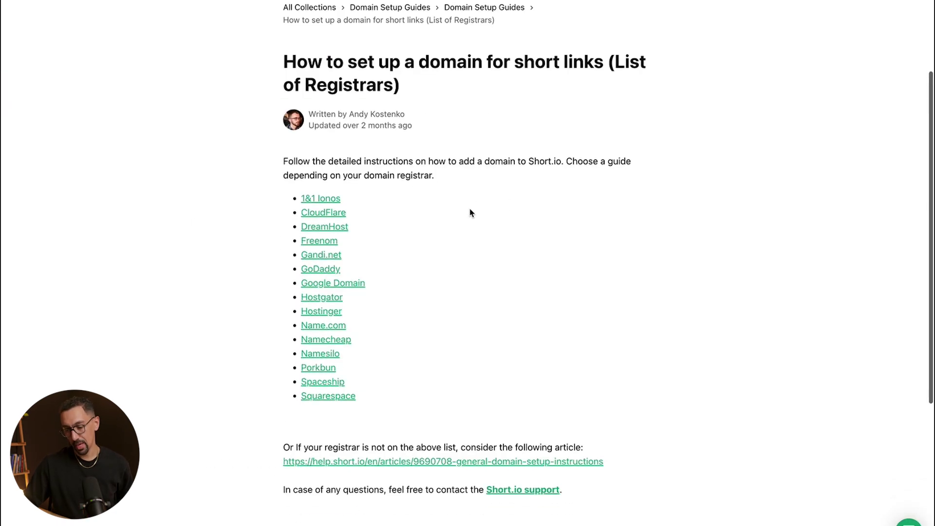
Step: Open the GoDaddy connection guide and read through its setup steps
left_click(322, 271)
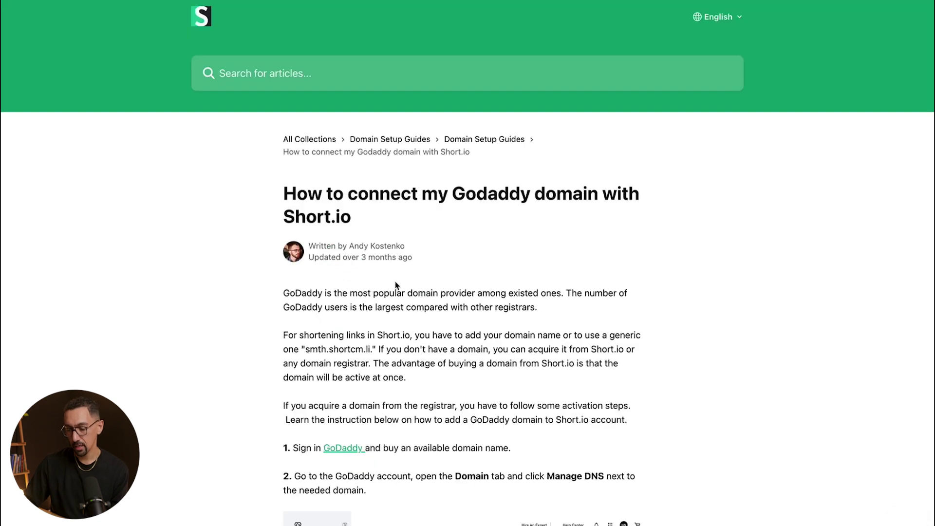
scroll(396, 285, "down", 5)
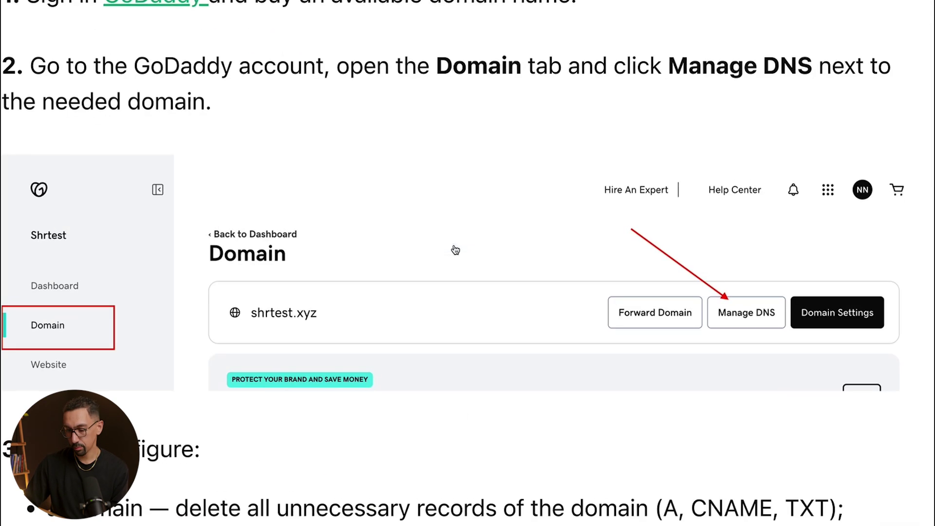
scroll(455, 250, "down", 1)
scroll(737, 267, "down", 7)
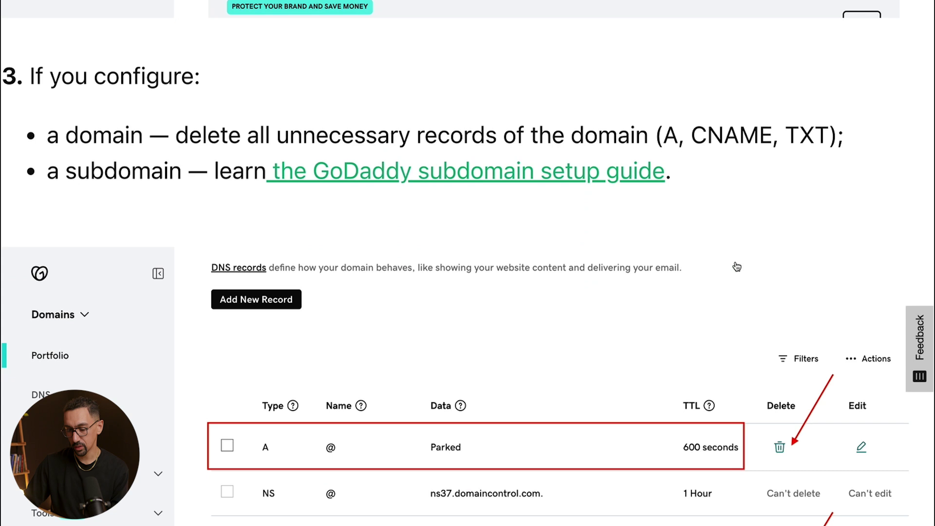
scroll(737, 267, "down", 6)
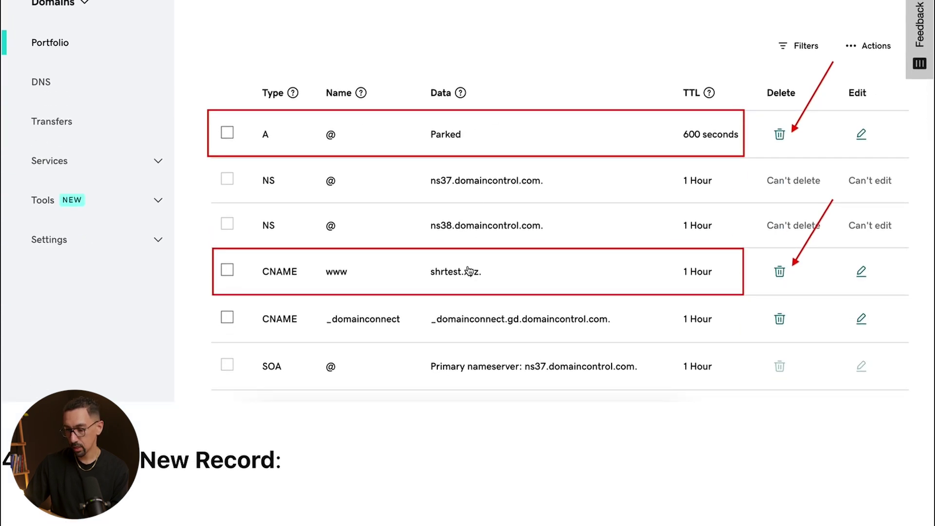
scroll(468, 270, "down", 12)
scroll(469, 269, "up", 3)
scroll(467, 265, "down", 8)
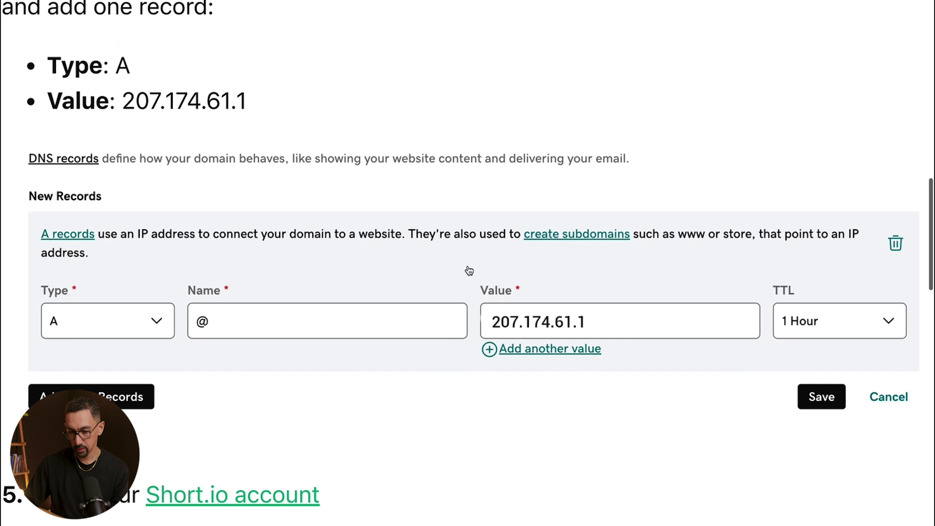
scroll(469, 271, "up", 10)
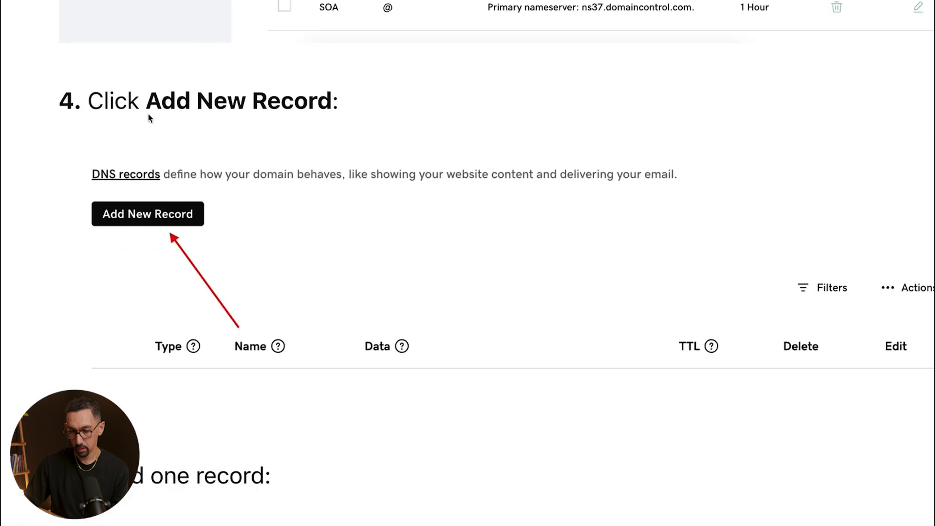
scroll(244, 115, "down", 6)
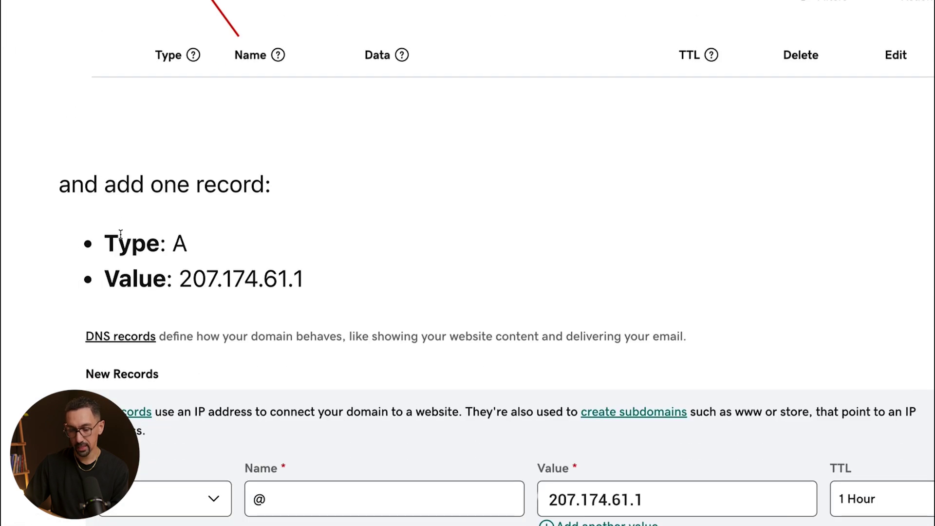
scroll(120, 235, "down", 1)
left_click_drag(179, 262, 330, 259)
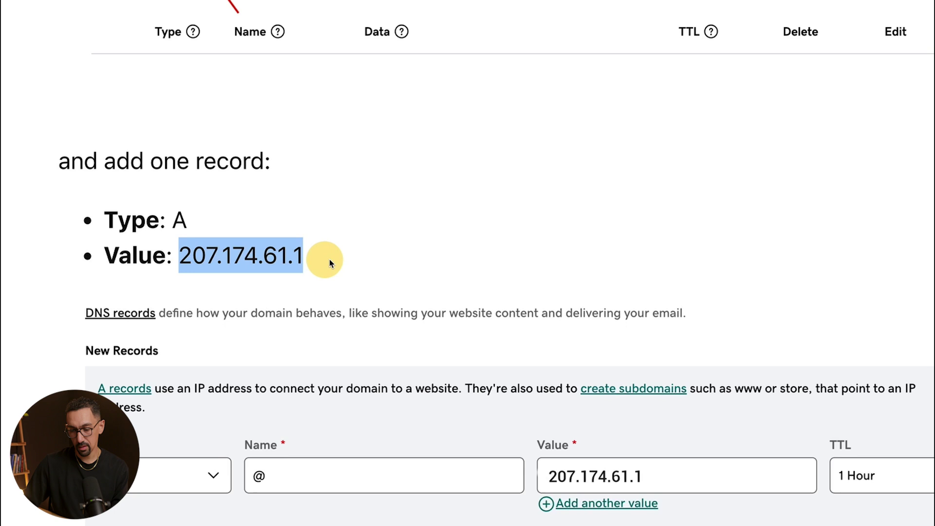
scroll(687, 271, "down", 3)
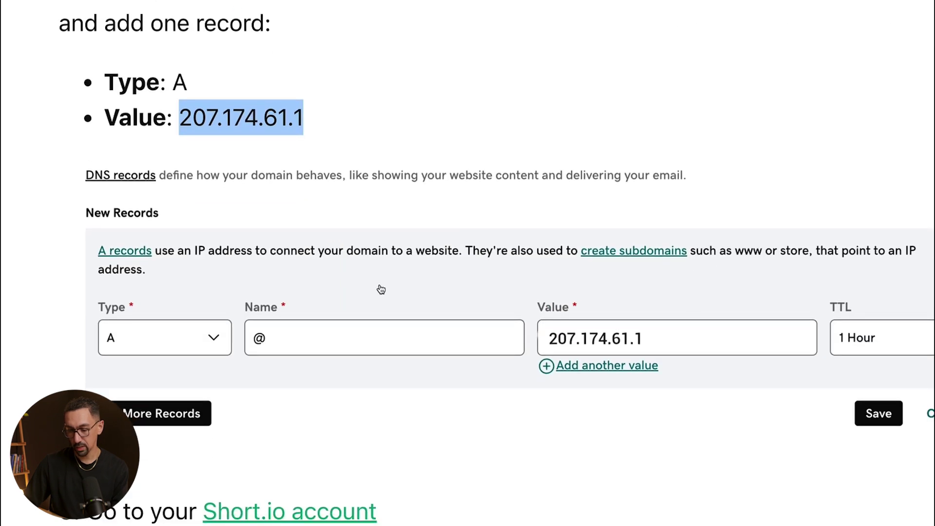
scroll(380, 288, "down", 9)
scroll(380, 288, "down", 2)
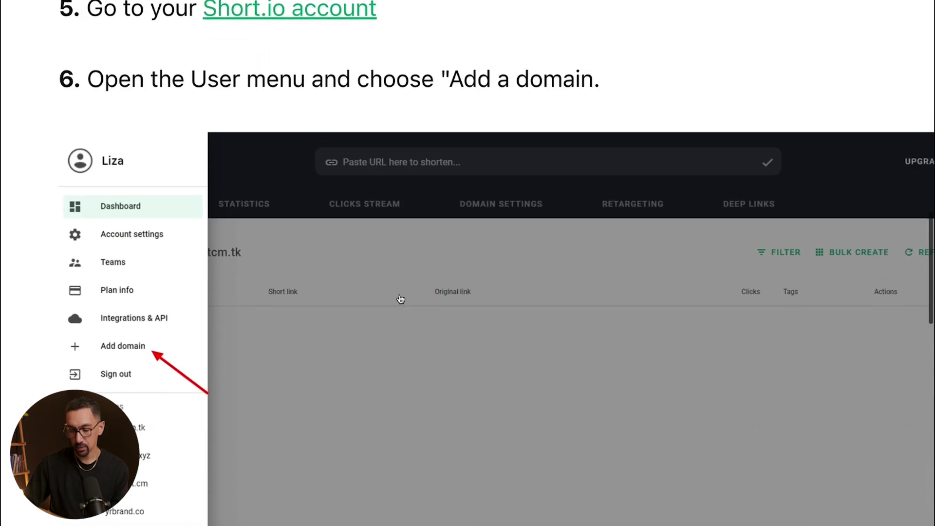
scroll(246, 125, "down", 3)
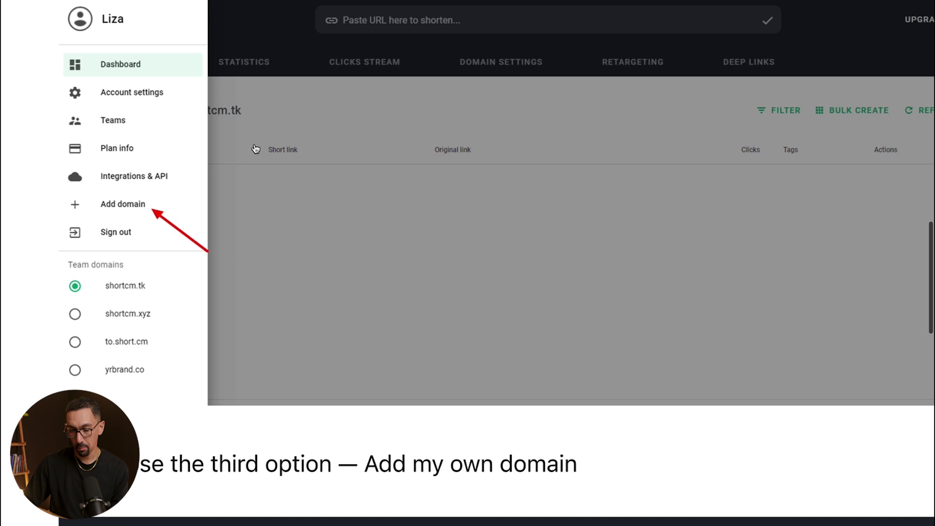
scroll(177, 239, "down", 1)
scroll(178, 238, "down", 11)
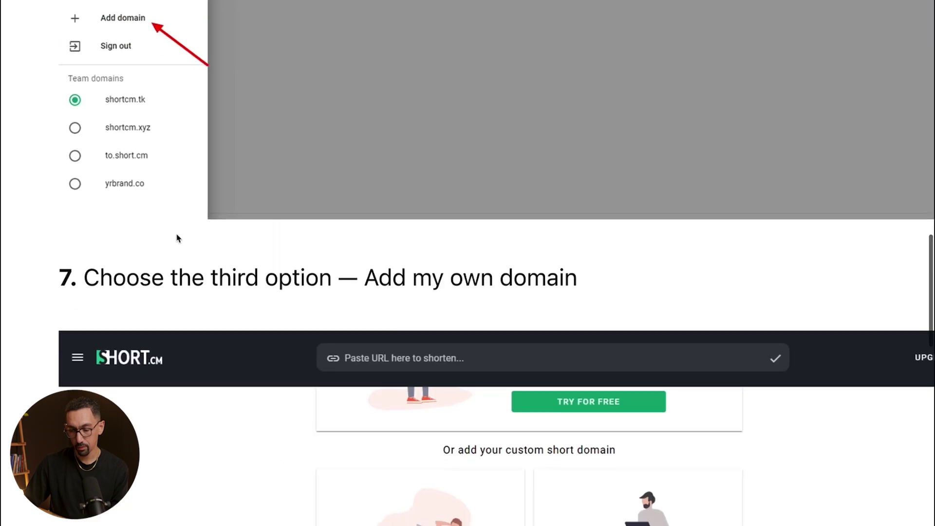
scroll(319, 284, "down", 11)
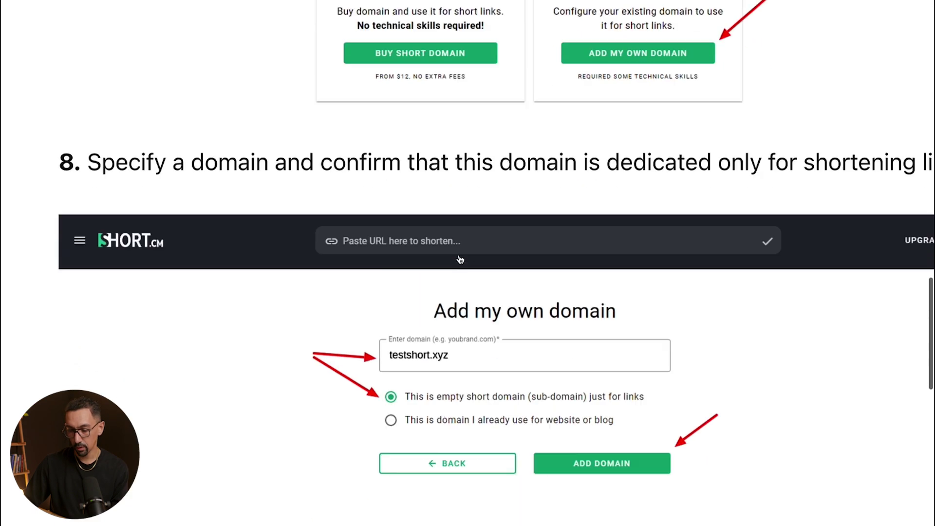
scroll(507, 269, "down", 10)
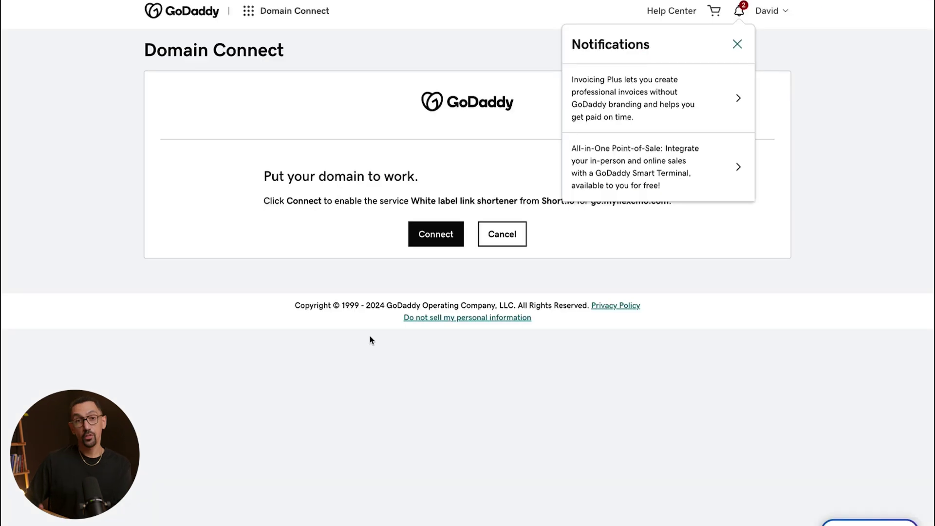
Step: Dismiss notifications and connect go.myflexcmo.com to Short.io's White label link shortener
left_click(737, 43)
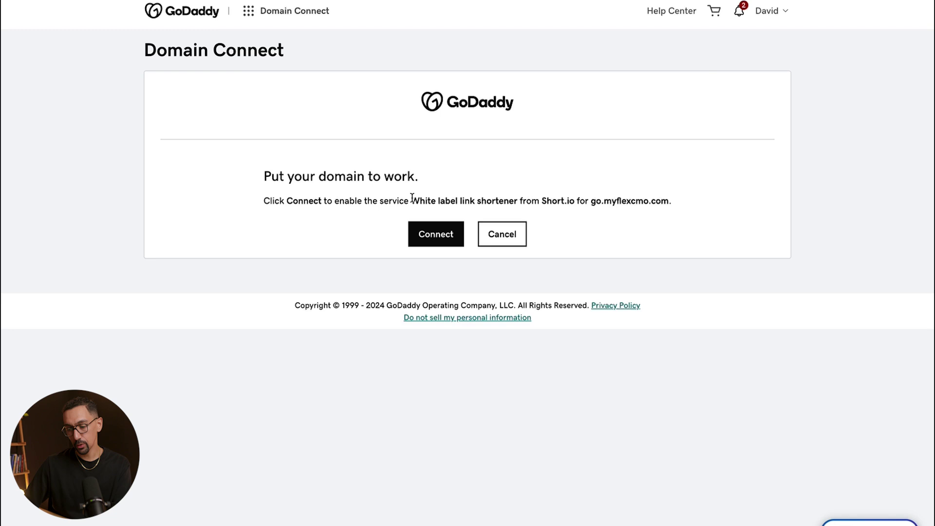
left_click(430, 237)
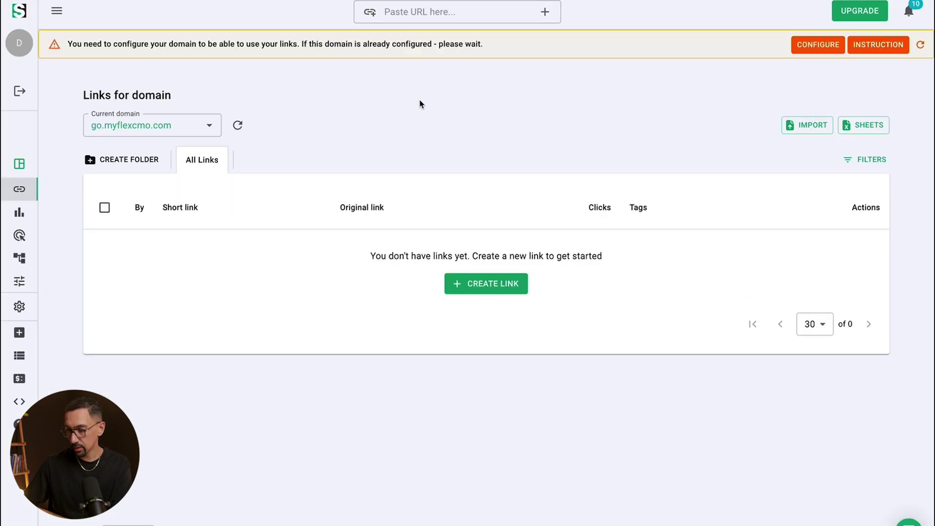
Step: Recheck go.myflexcmo.com's configuration status from the warning banner
left_click(922, 46)
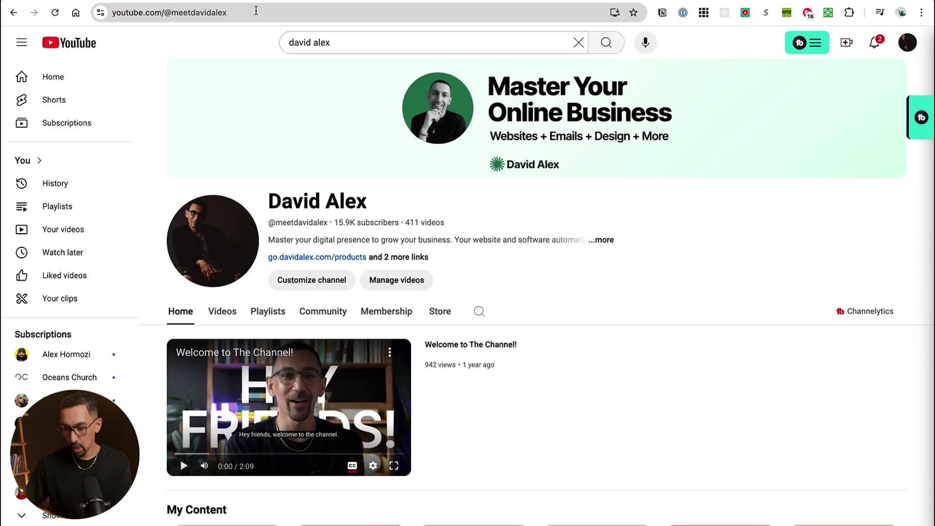
Step: Create a new short link from the pasted YouTube channel URL
left_click(280, 13)
key("super+w")
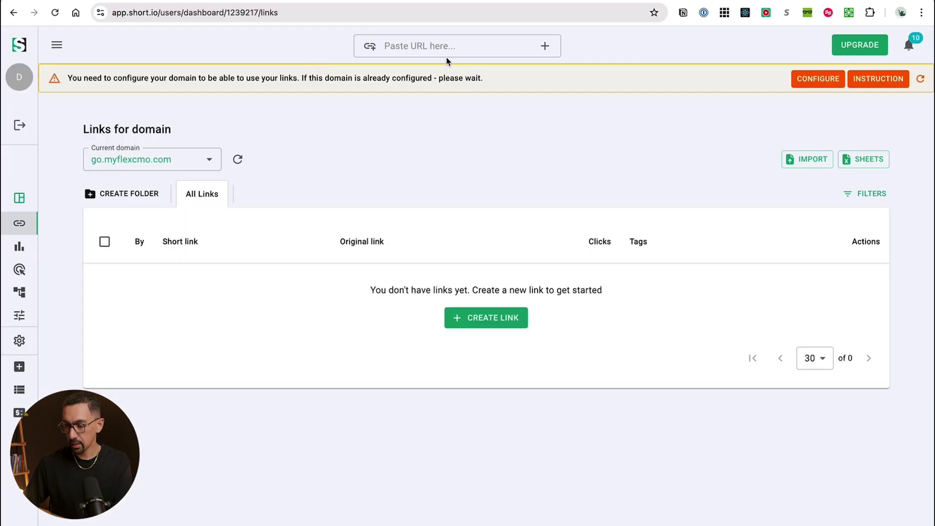
left_click(404, 45)
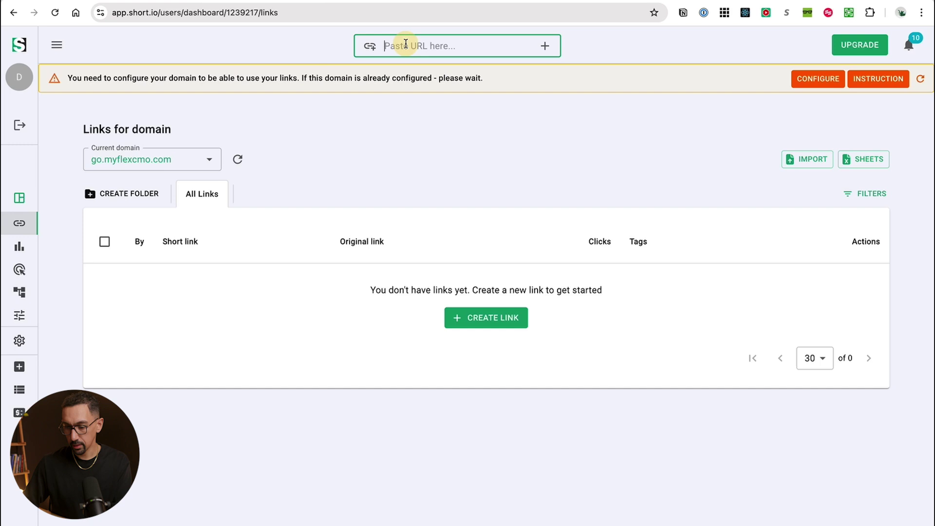
key("super+v")
key("Return")
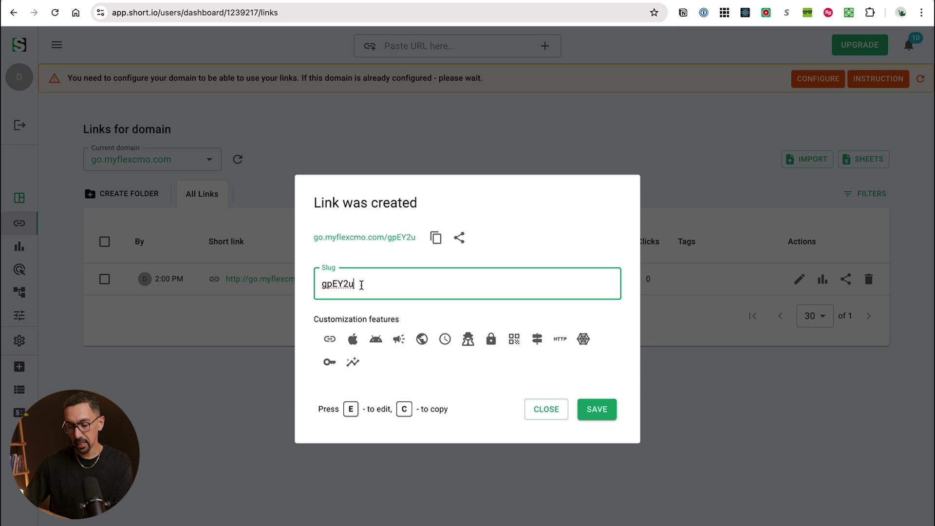
Step: Change the slug to youtube, copy go.myflexcmo.com/youtube, and save the link
double_click(361, 285)
type("youtu")
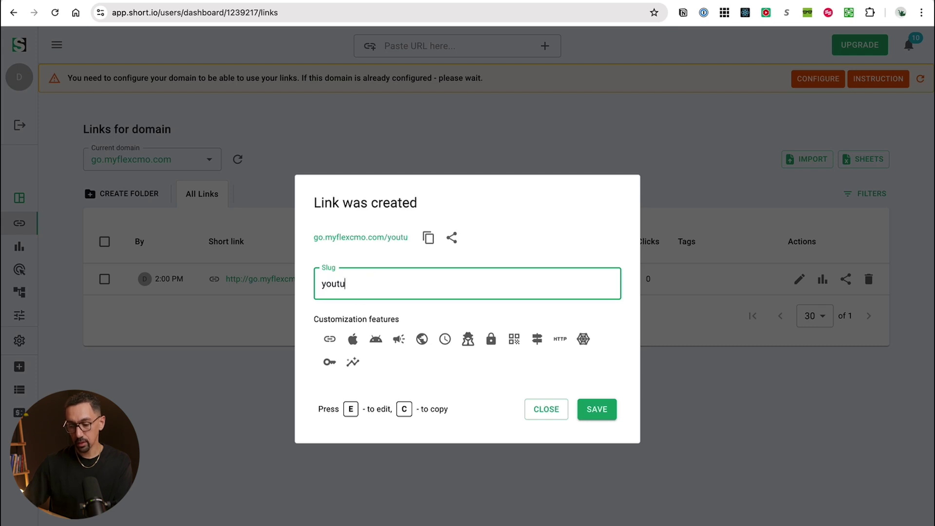
type("be")
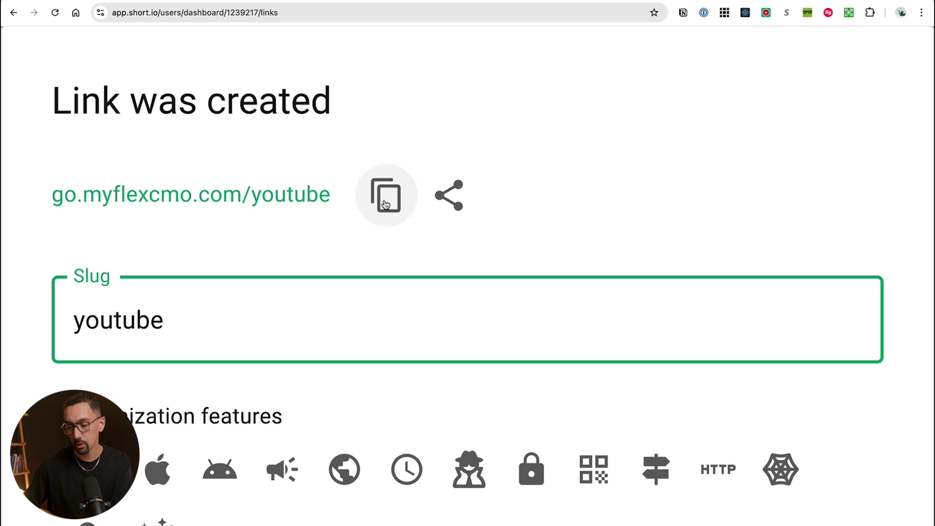
left_click(386, 195)
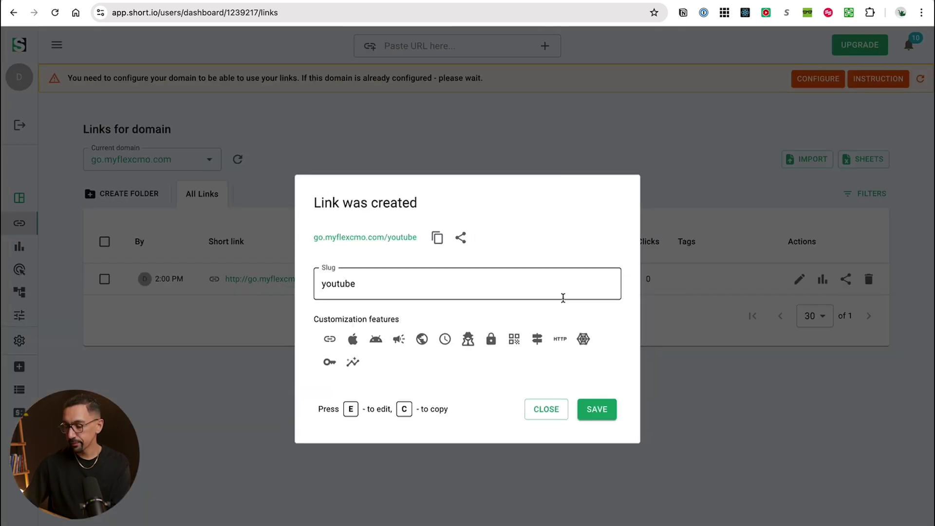
left_click(605, 412)
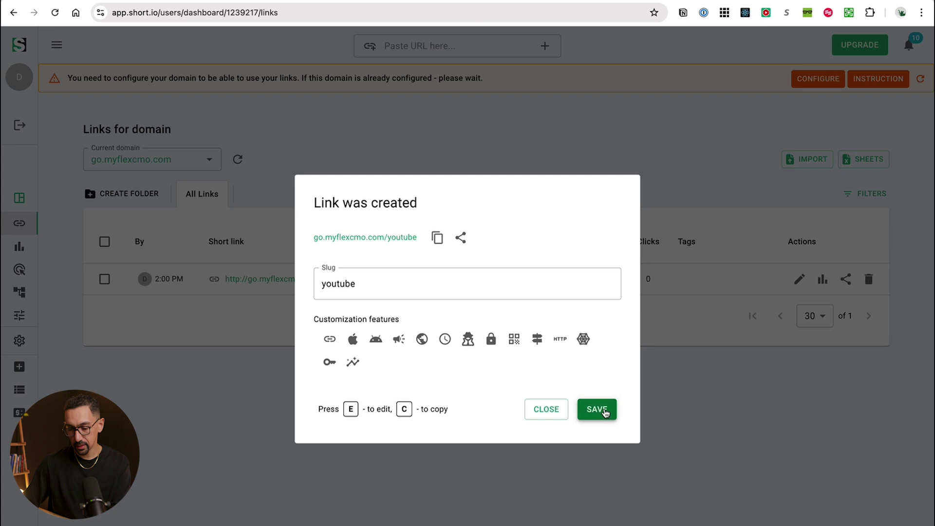
left_click(540, 412)
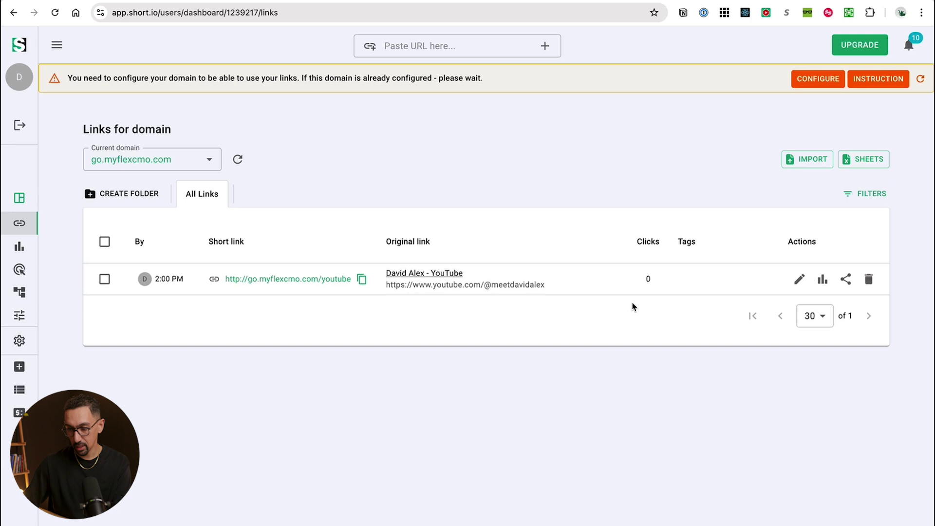
Step: Add 'Info about my channel, visit here:' plus the pasted go.myflexcmo.com/youtube link to the description
key("ctrl+Tab")
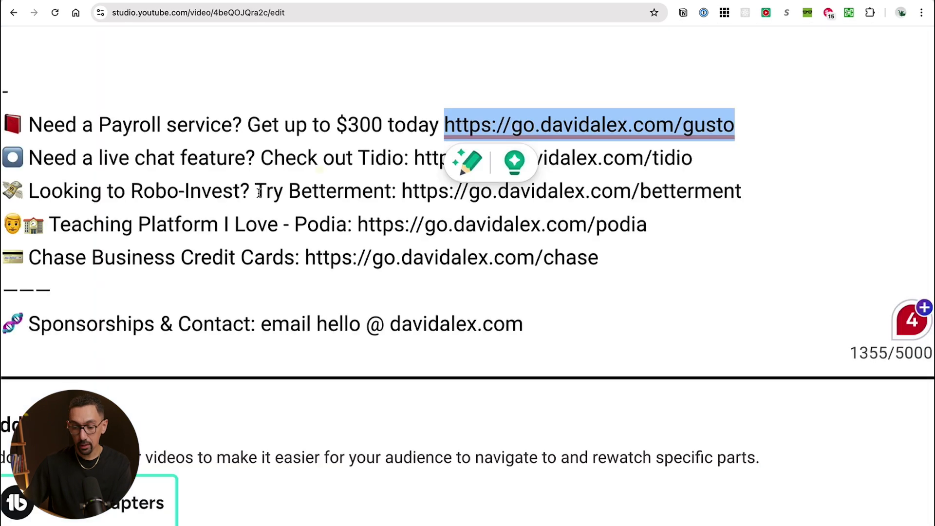
left_click(193, 245)
scroll(193, 245, "up", 3)
left_click(91, 158)
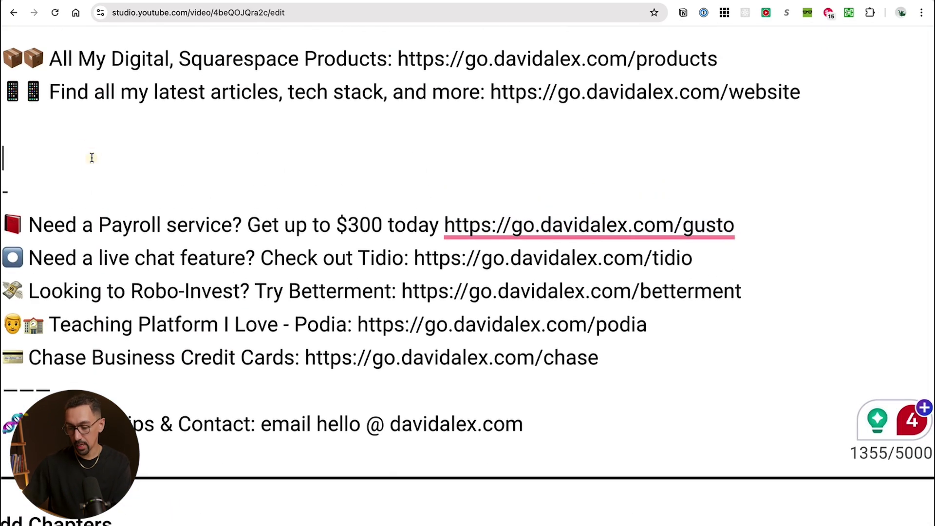
type("Info a")
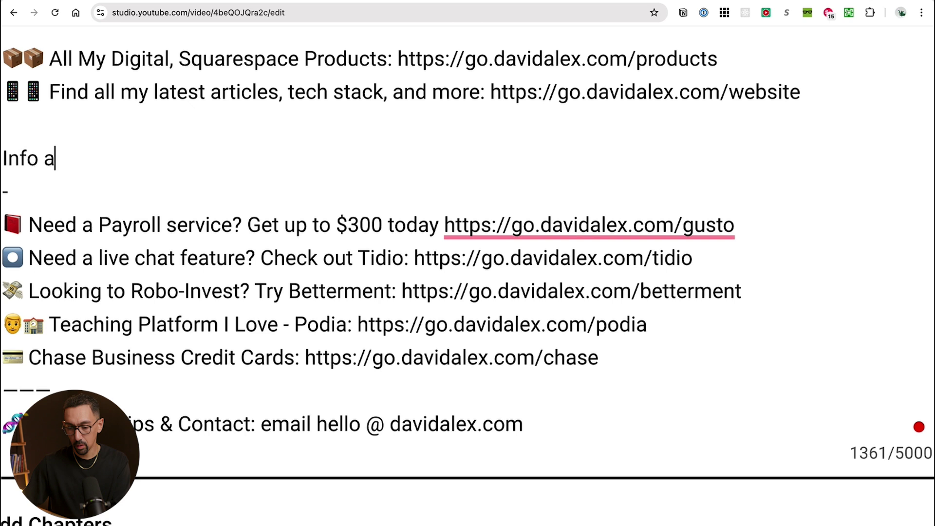
type("bout my channel, v")
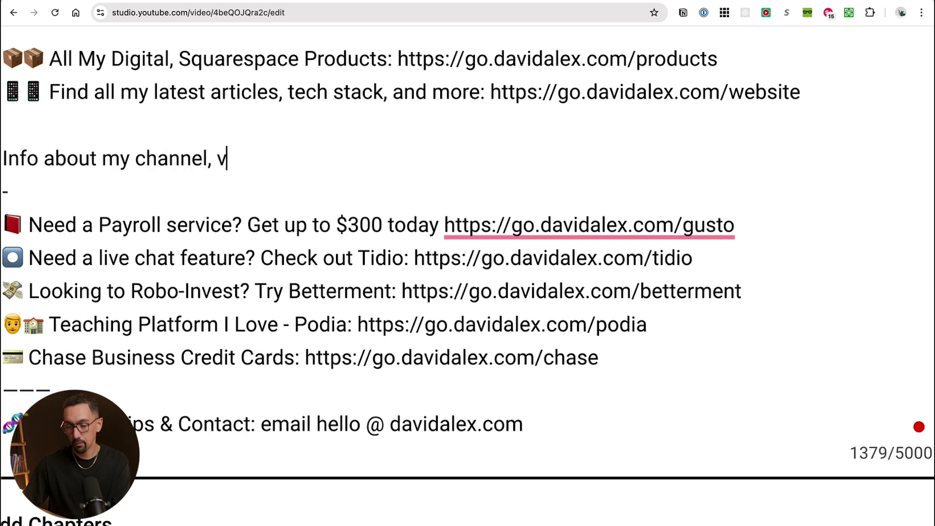
type("isit here:")
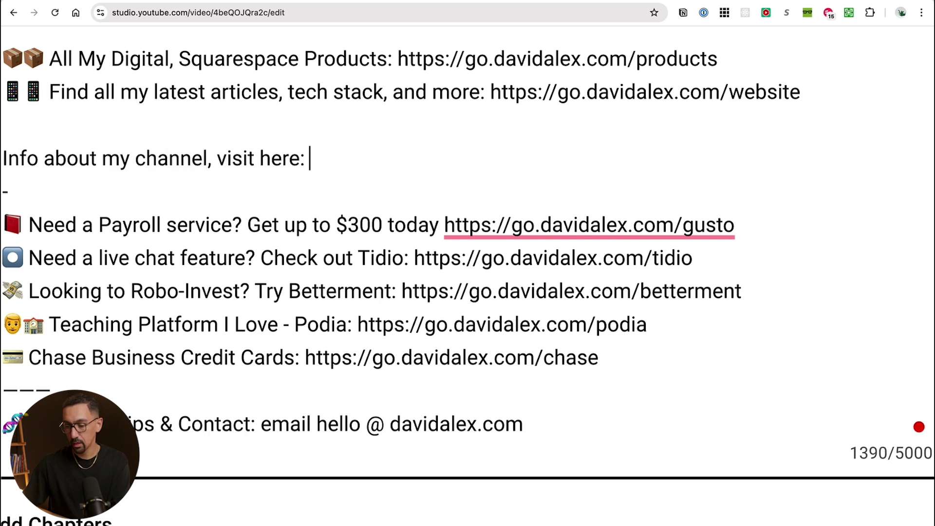
key("super+v")
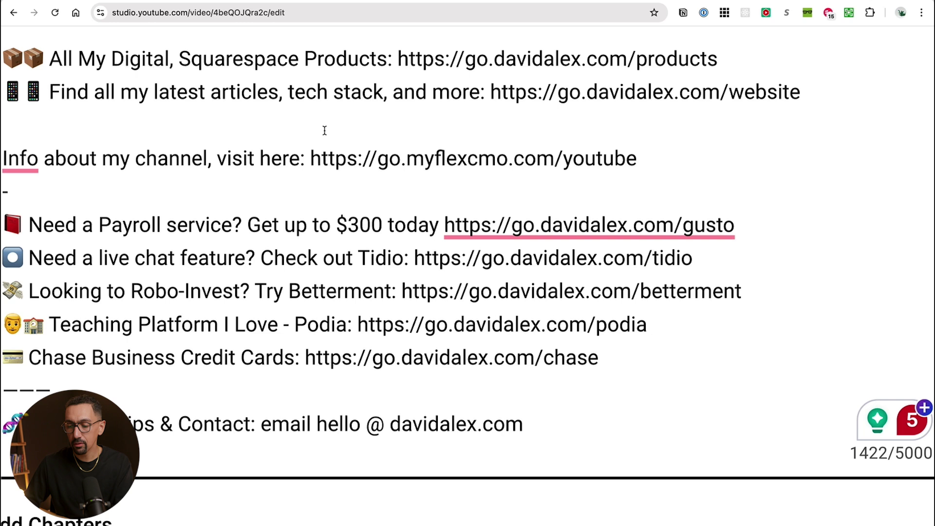
Step: Delete the 'Info about my channel' line from the description
triple_click(271, 159)
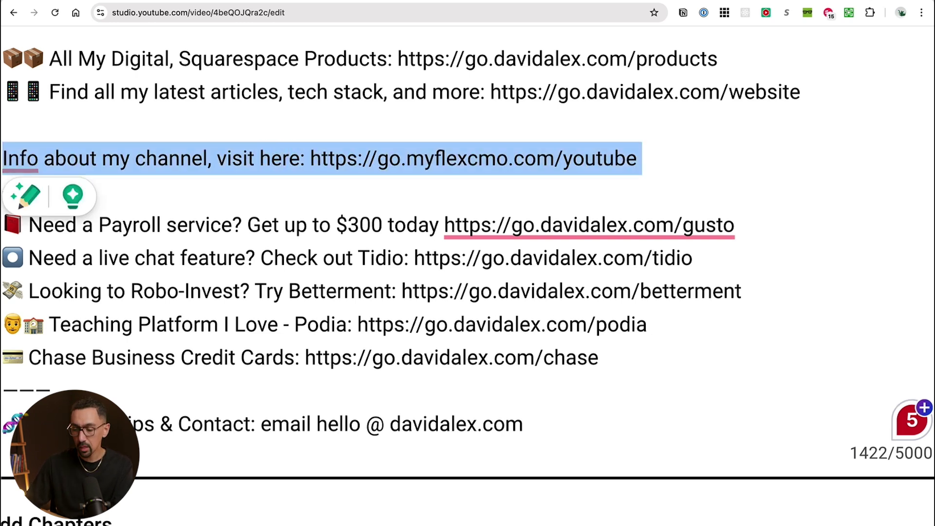
key("BackSpace")
left_click(700, 225)
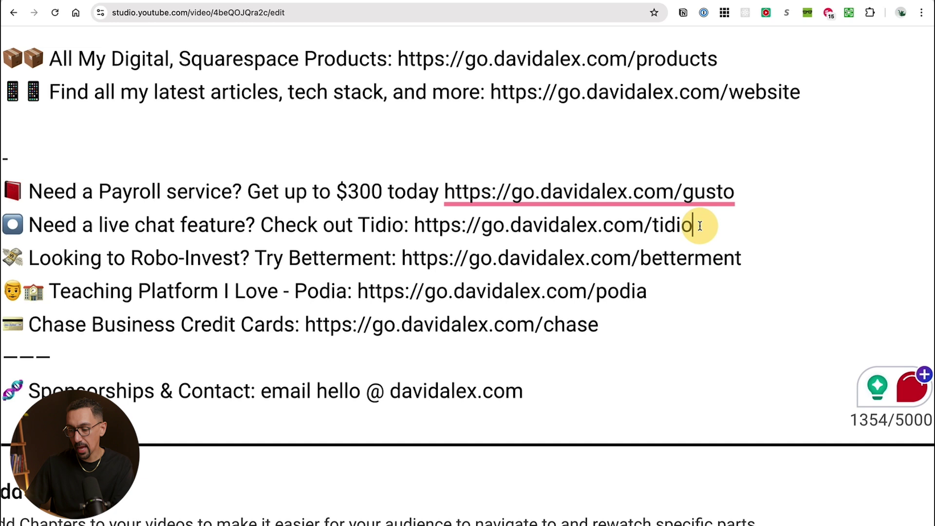
Step: Open the Betterment link from the description in a new tab to test it
left_click_drag(751, 259, 402, 258)
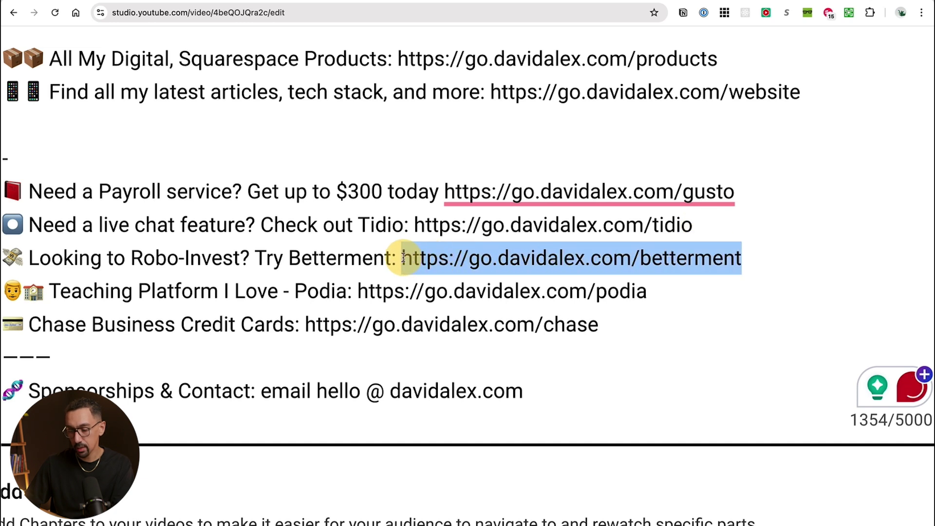
key("super+t")
key("super+v")
key("Return")
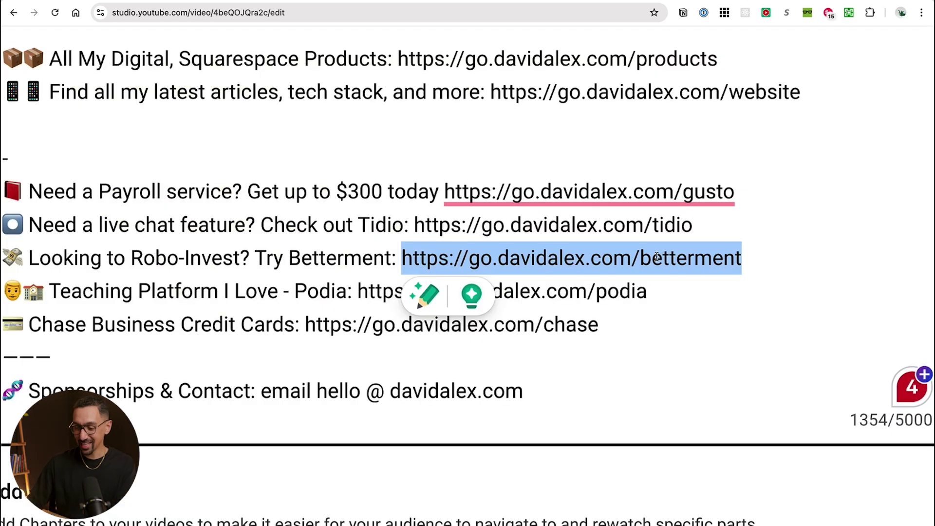
Step: Copy the Tidio link into a new tab to verify it, then close that tab
left_click(653, 285)
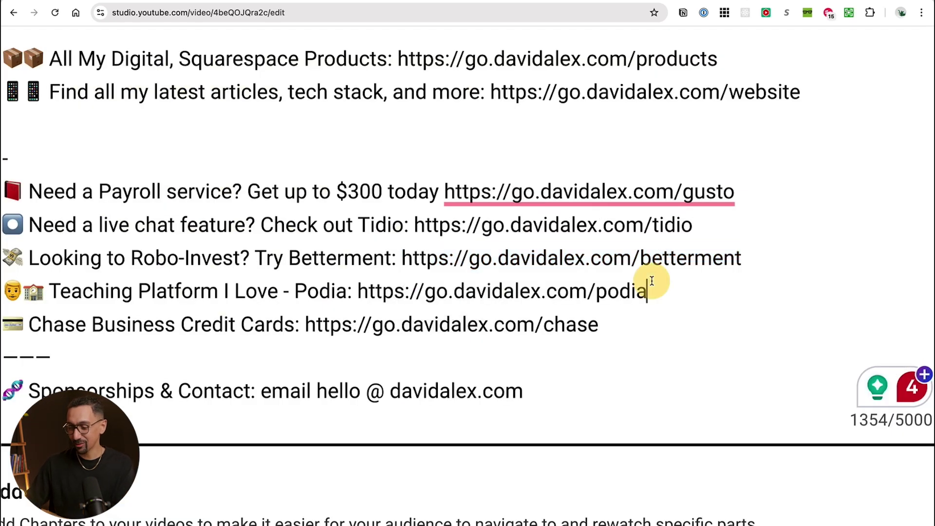
left_click_drag(651, 286, 359, 288)
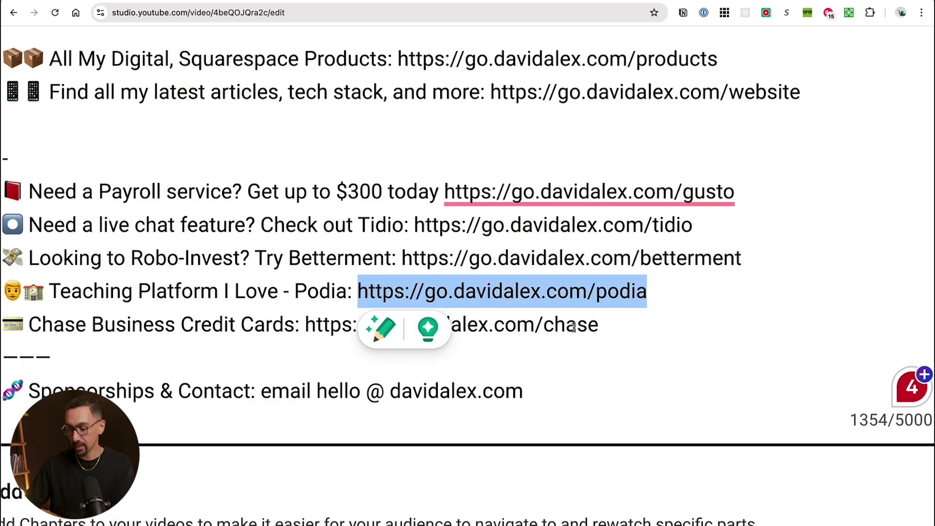
left_click_drag(697, 231, 417, 229)
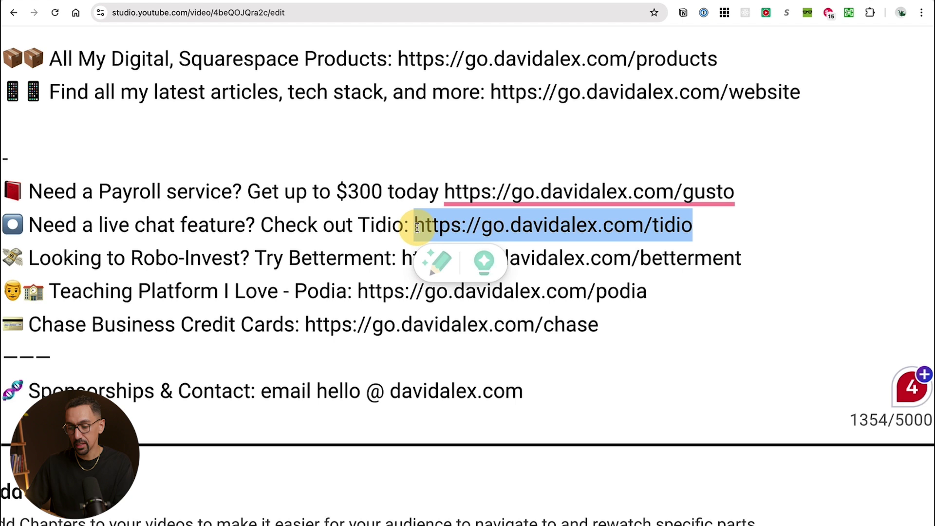
key("super+c")
key("super+t")
key("super+v")
key("Return")
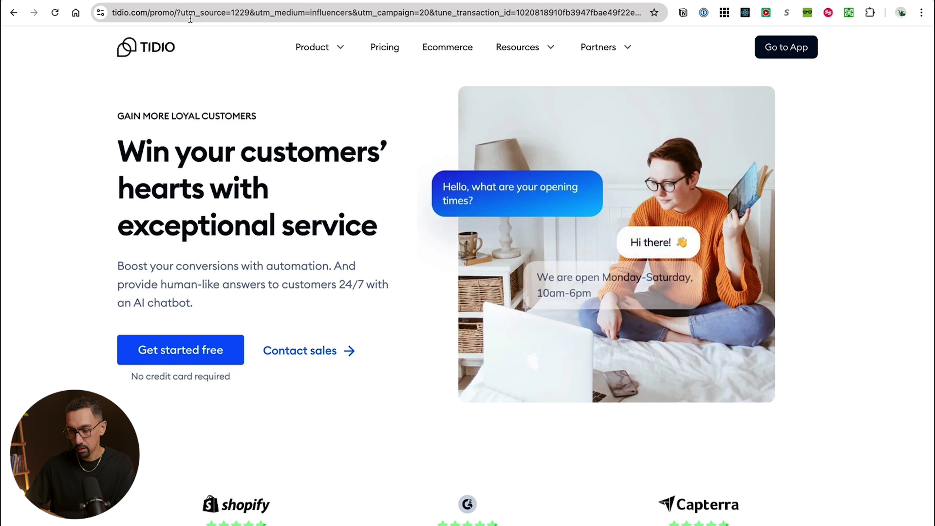
key("super+w")
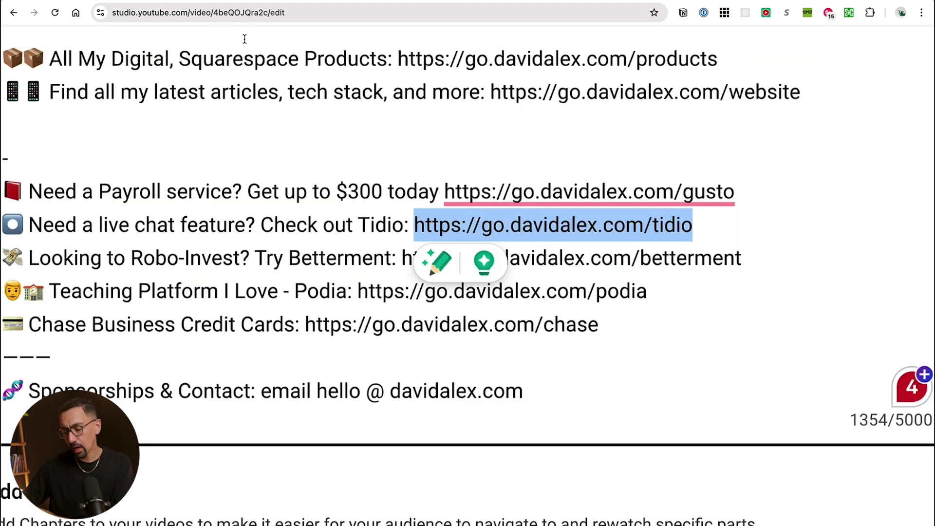
key("ctrl+Tab")
Step: Scroll up and down Short.io's pricing table to compare custom domain and branded link limits
scroll(245, 107, "up", 1)
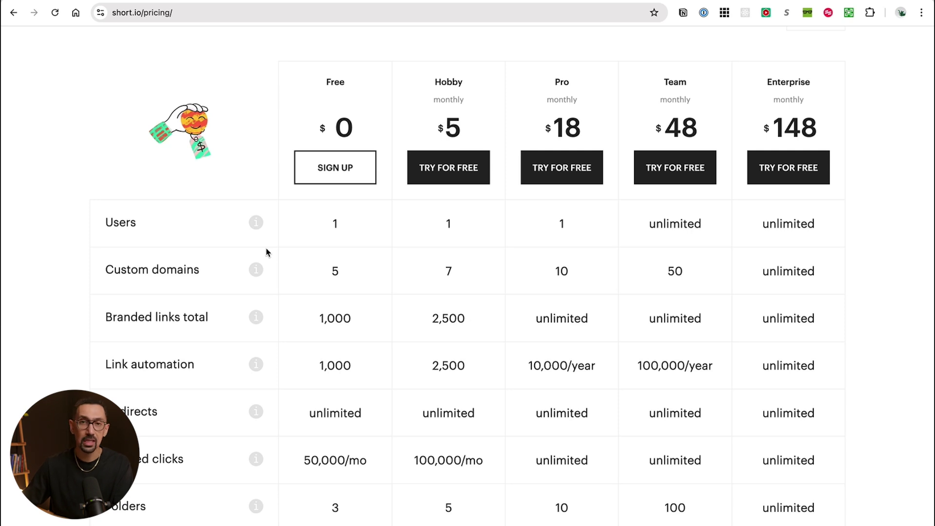
scroll(315, 205, "up", 3)
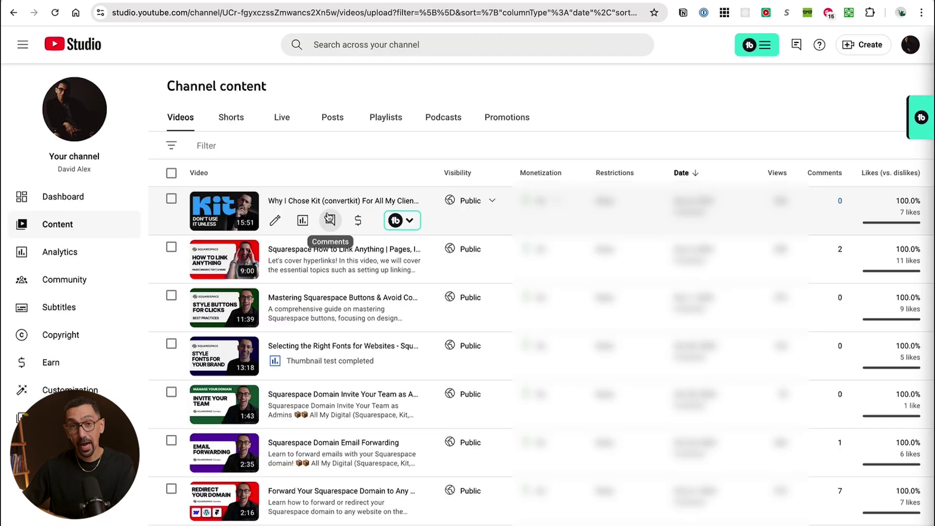
scroll(343, 277, "down", 2)
scroll(343, 276, "up", 3)
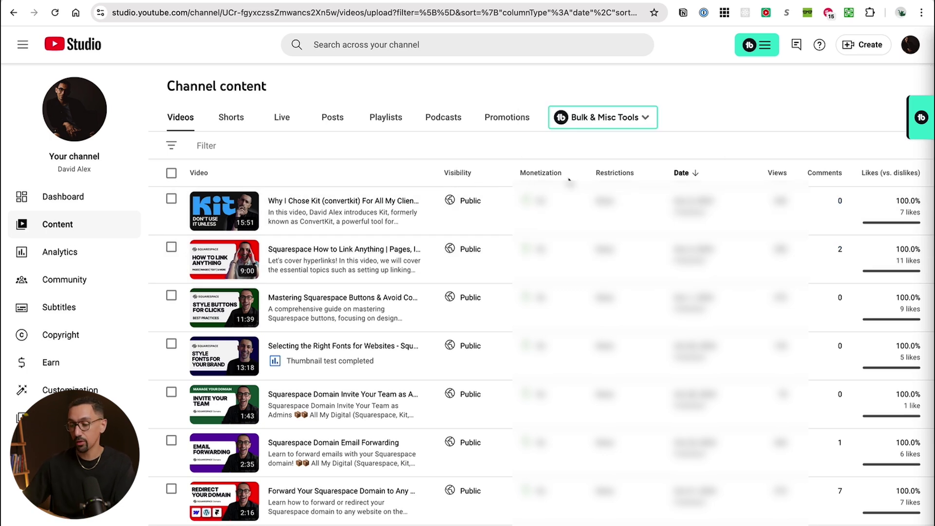
Step: Open the Bulk & Misc Tools dropdown on Channel content to reveal Find & Replace Text
left_click(602, 120)
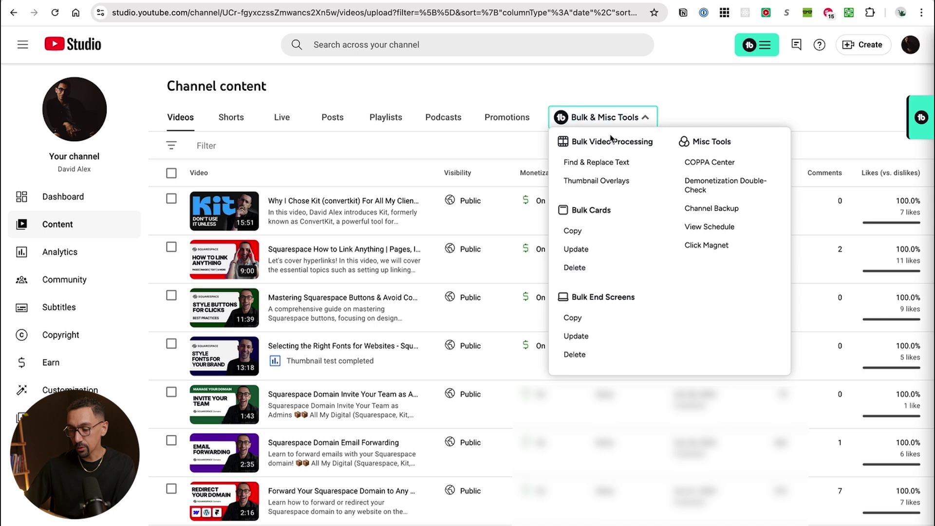